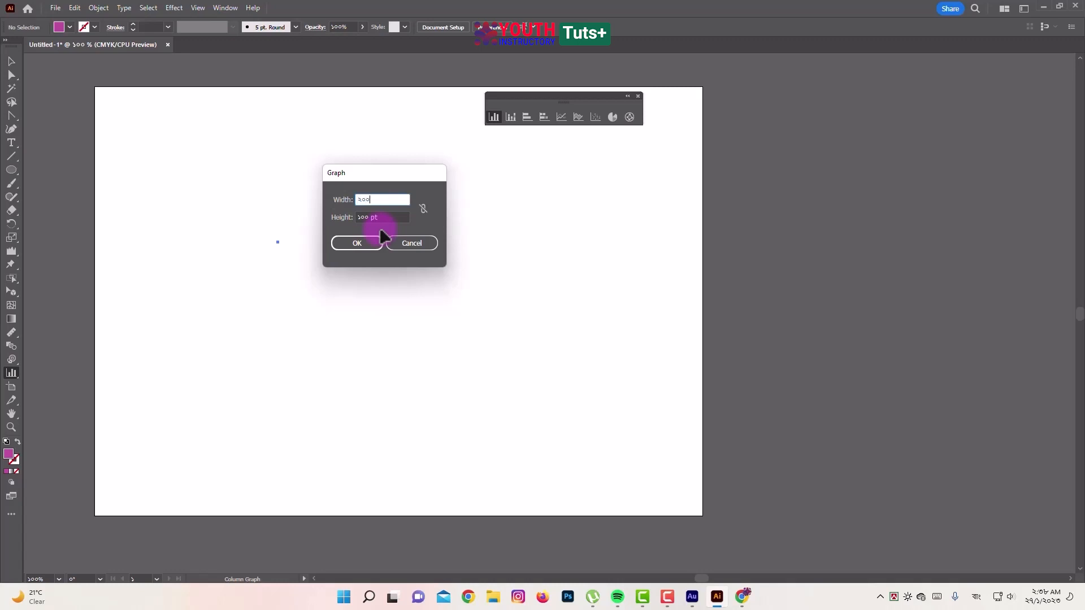
Step: Create a column graph 200 pt wide and 200 pt high
click(360, 216)
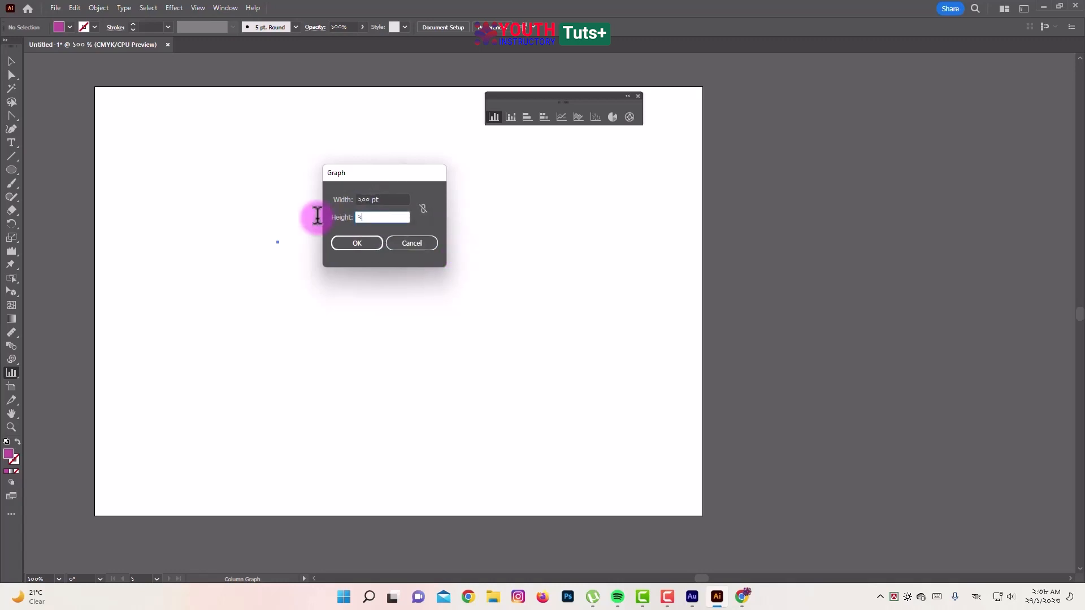
click(360, 246)
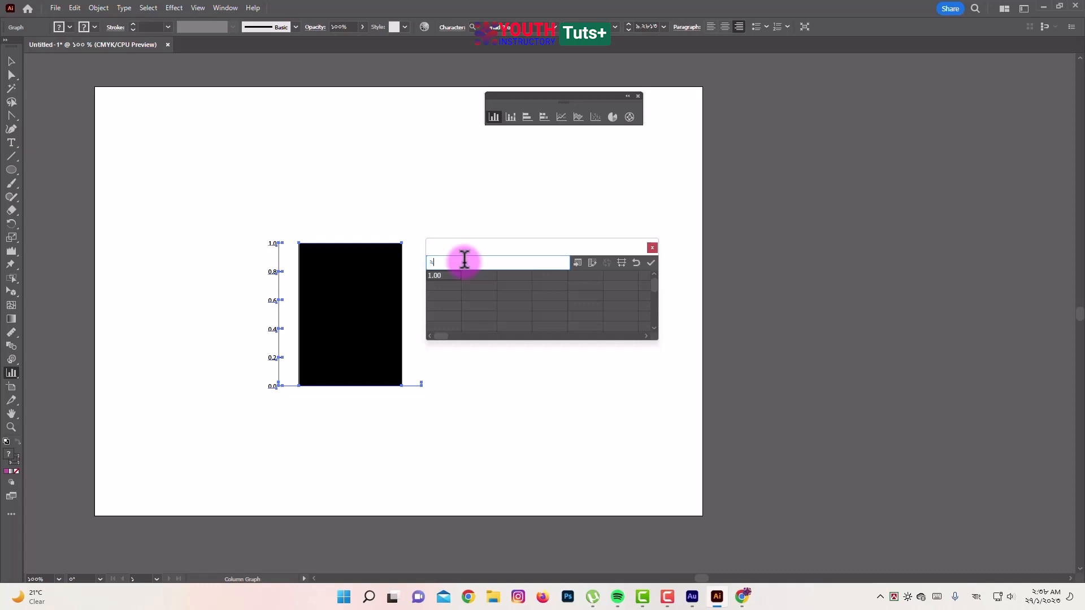
Step: Enter 2, 5, 5, 2, 5 in the graph's first data column and 1, 2, 2, 4, 2 in the second
key(Return)
key(Return)
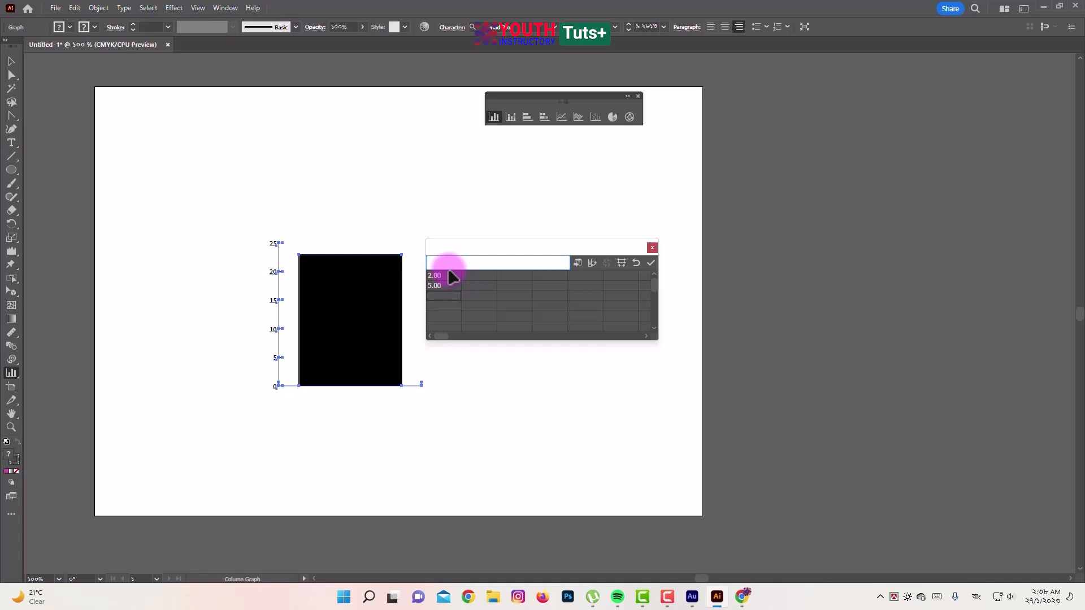
key(Return)
key(Tab)
key(Up)
key(Up)
key(Up)
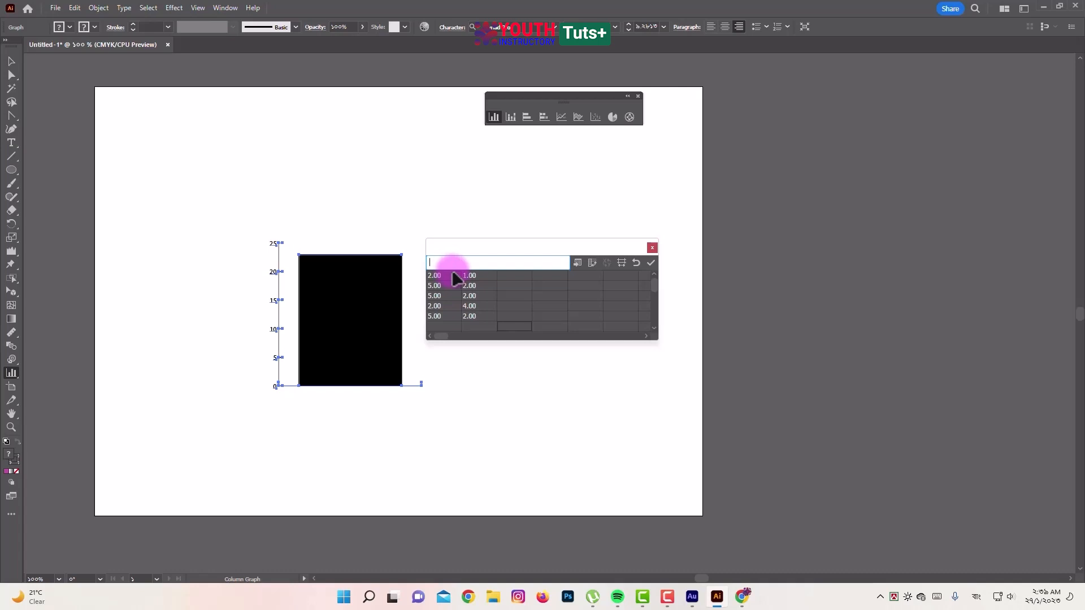
Step: Enter 10, 41, 24 and 14 in the third data column and apply the data to the graph
click(508, 278)
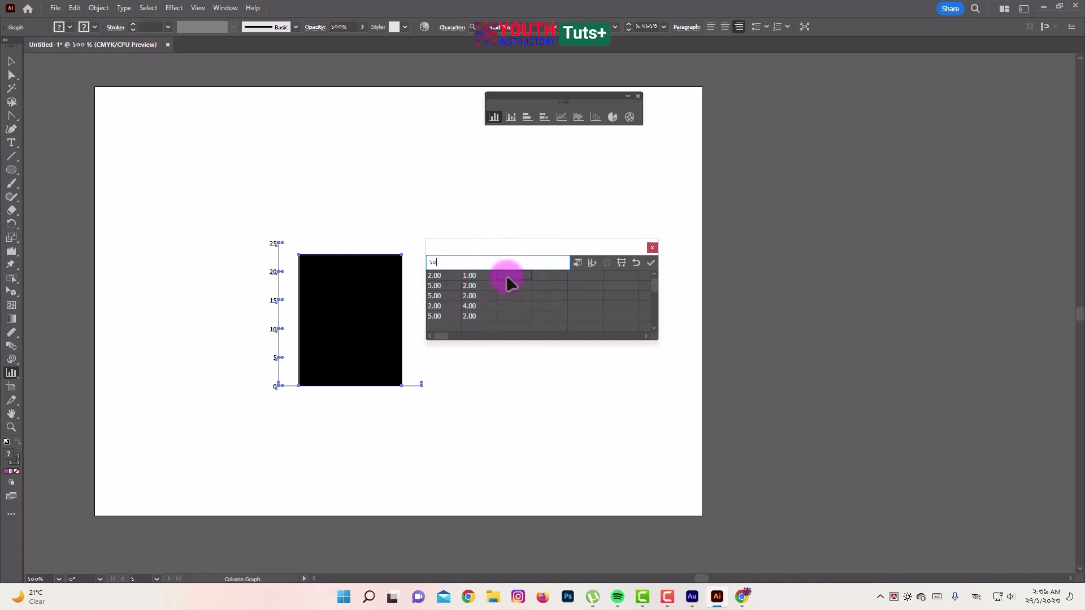
text(8)
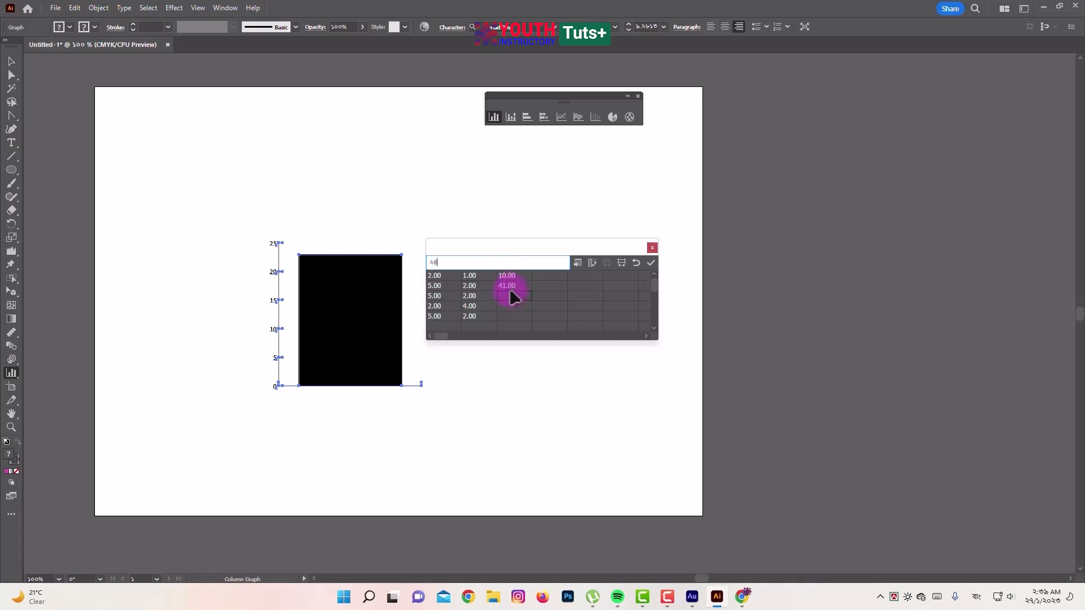
key(Return)
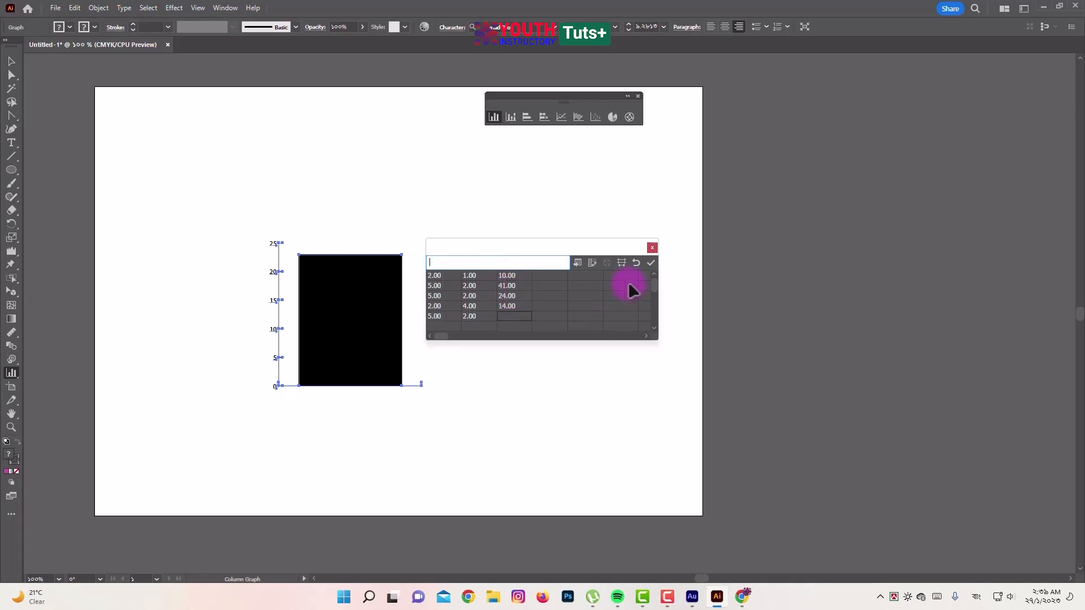
click(650, 263)
Step: Move the graph data window away from the graph and leave the graph deselected
click(11, 61)
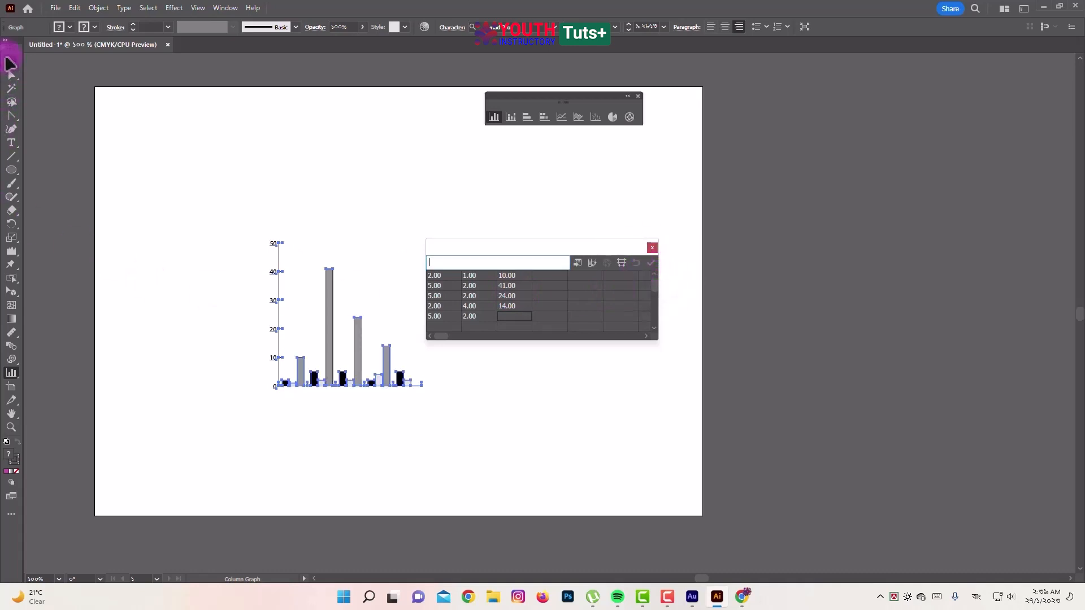
click(97, 225)
drag(196, 214, 443, 469)
drag(516, 244, 571, 227)
click(433, 367)
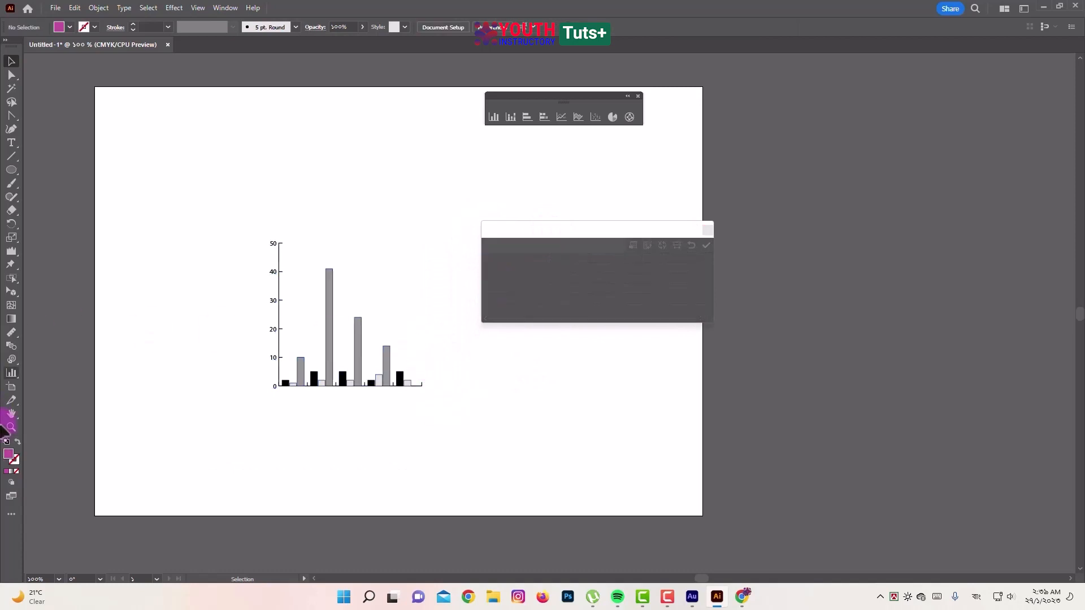
Step: Target the column graph for selection and decline to save the pending graph data changes
click(12, 427)
drag(219, 211, 451, 443)
drag(557, 460, 292, 455)
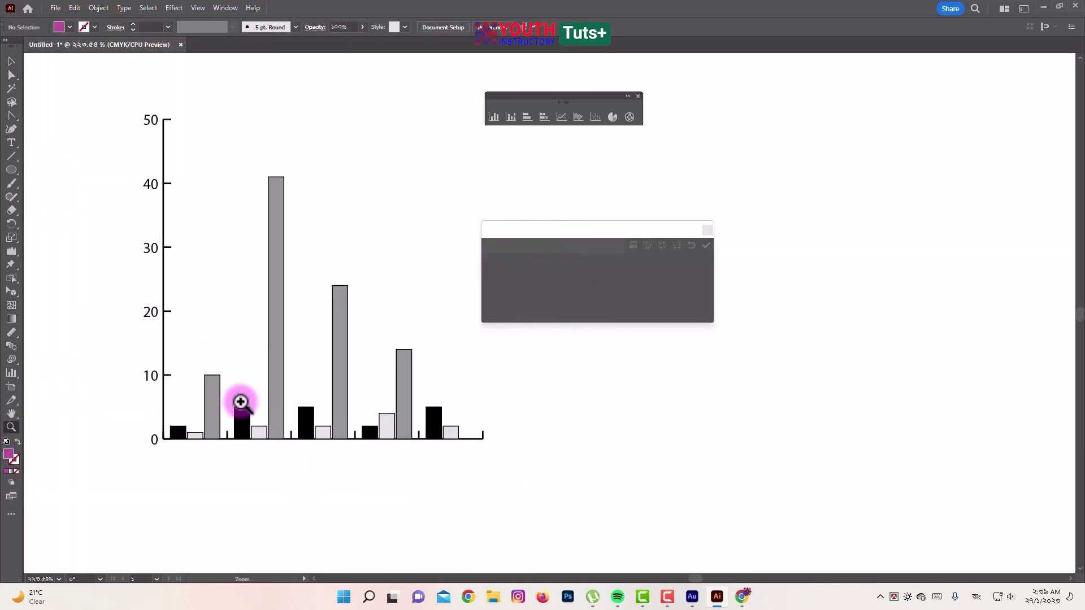
drag(123, 133, 459, 491)
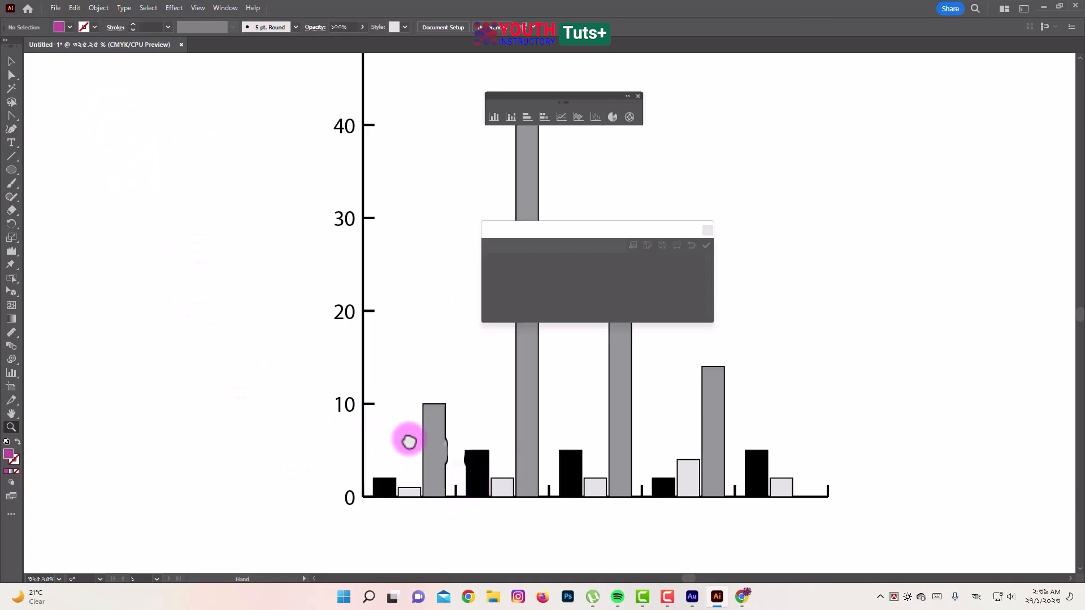
drag(407, 438, 232, 412)
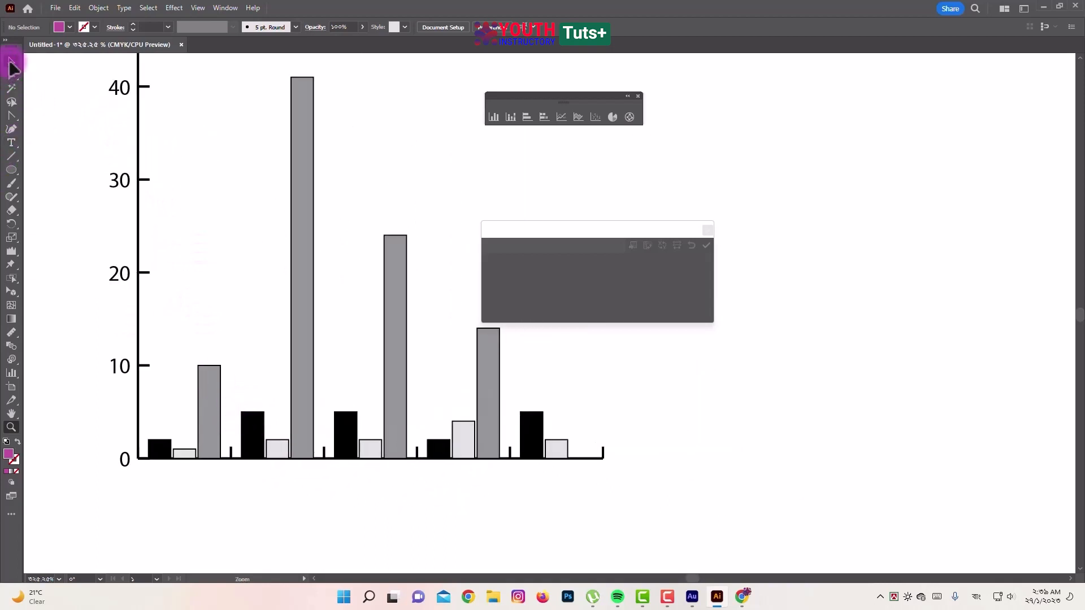
click(10, 62)
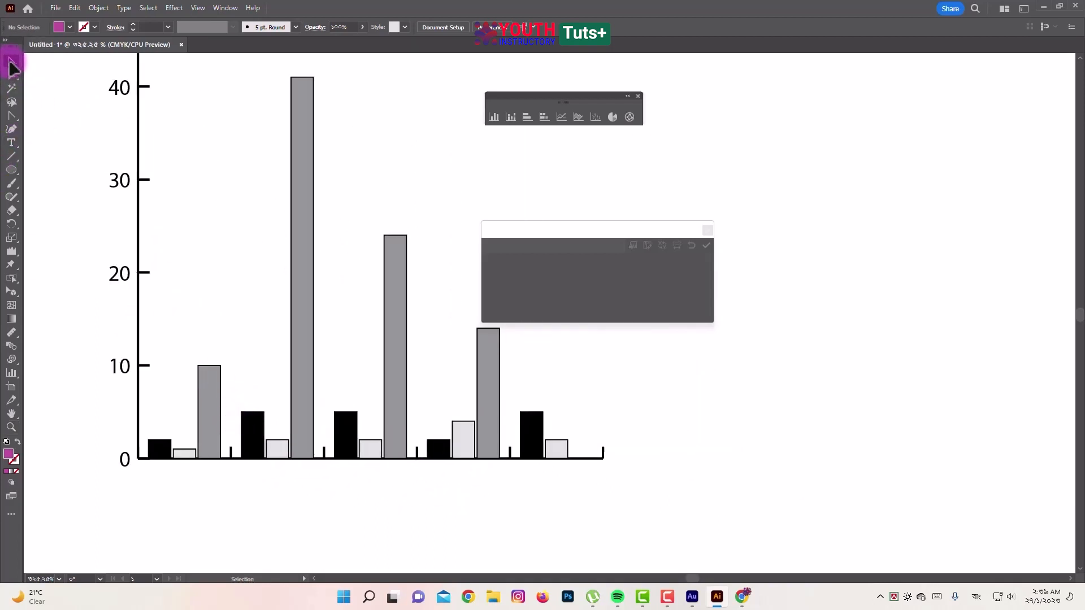
click(308, 181)
right_click(305, 175)
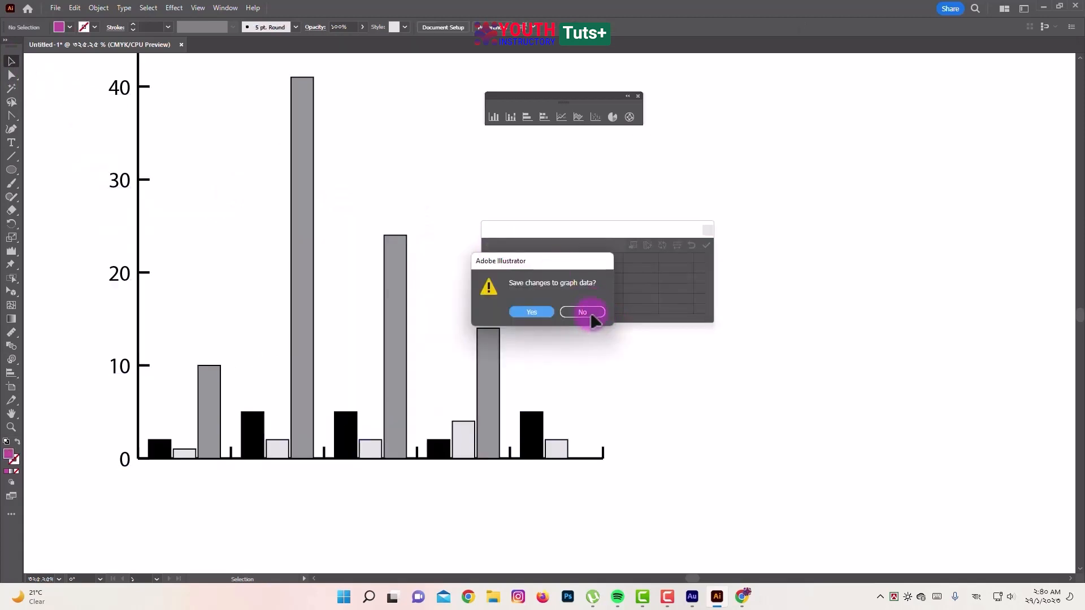
click(585, 311)
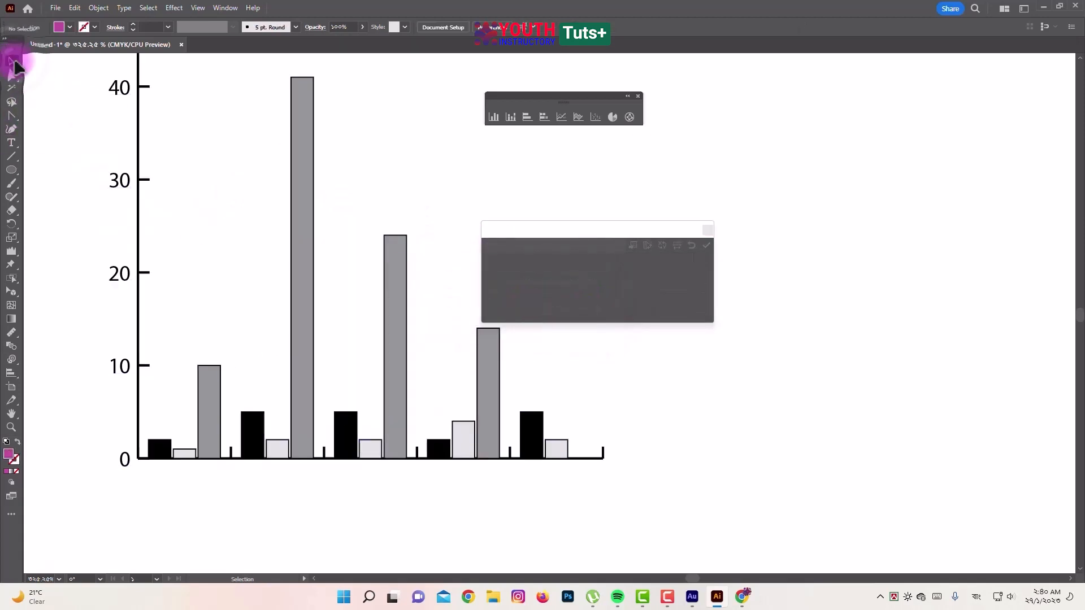
Step: Fill the whole column graph, including its axis labels, with yellow and deselect it
click(306, 148)
right_click(305, 142)
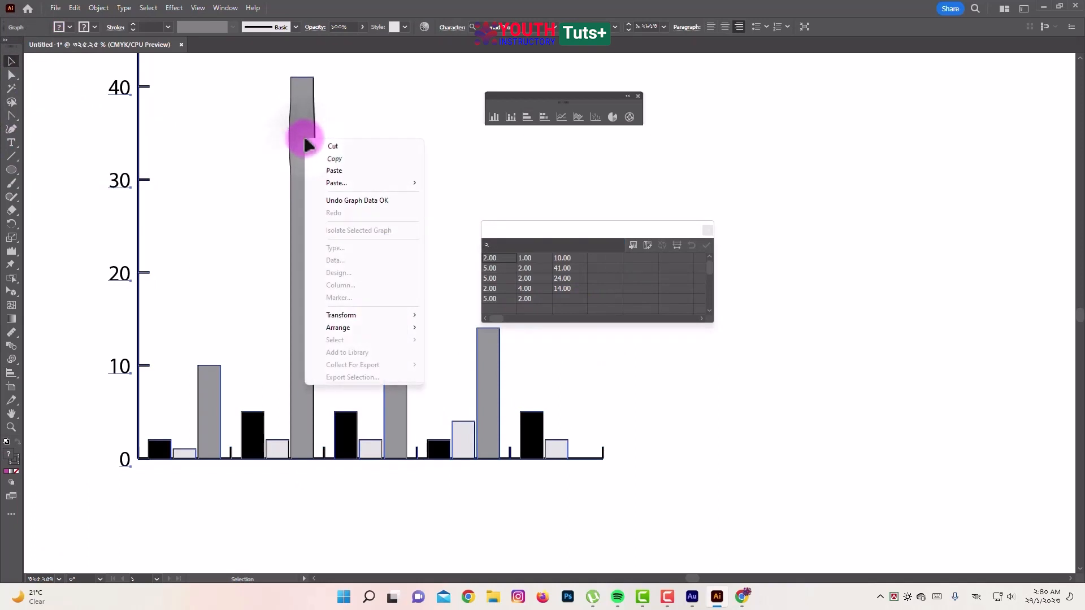
click(403, 108)
click(310, 137)
click(70, 26)
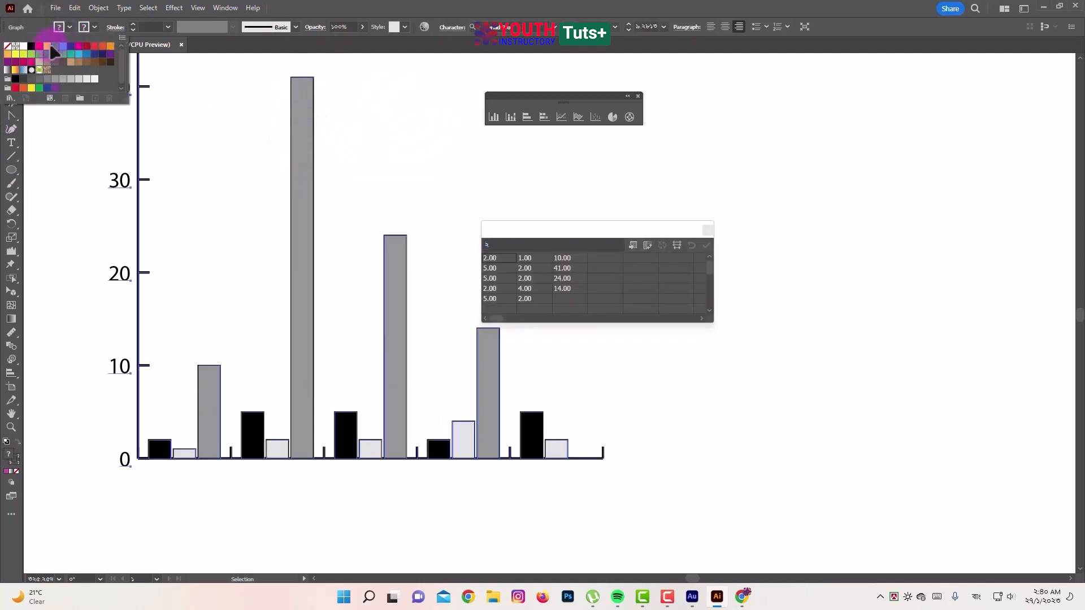
click(49, 45)
click(389, 154)
click(391, 155)
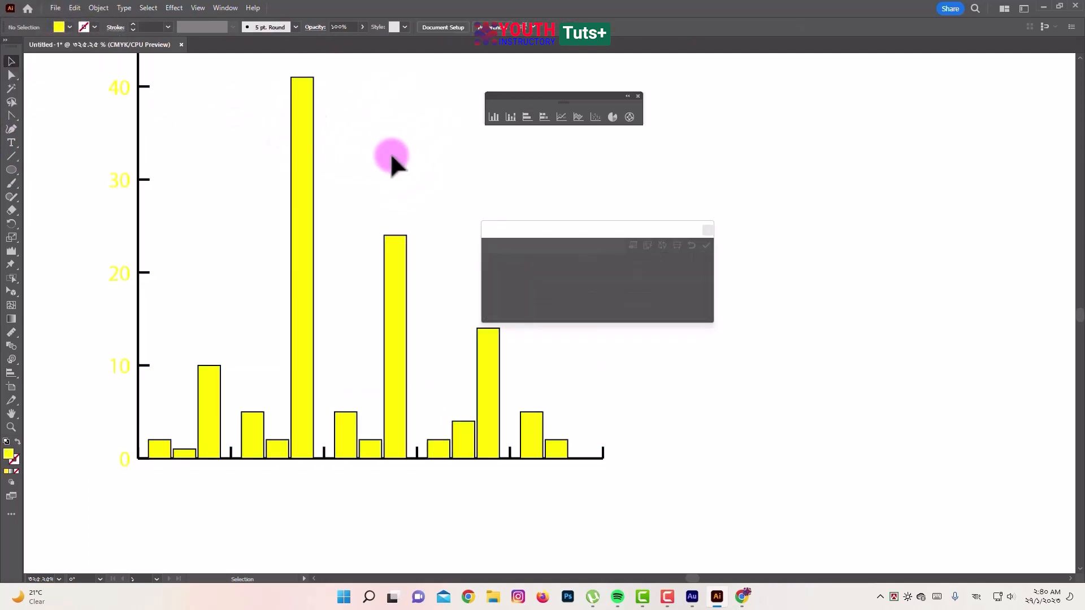
Step: Select only the tallest column in the second group and fill it with sky blue
click(12, 75)
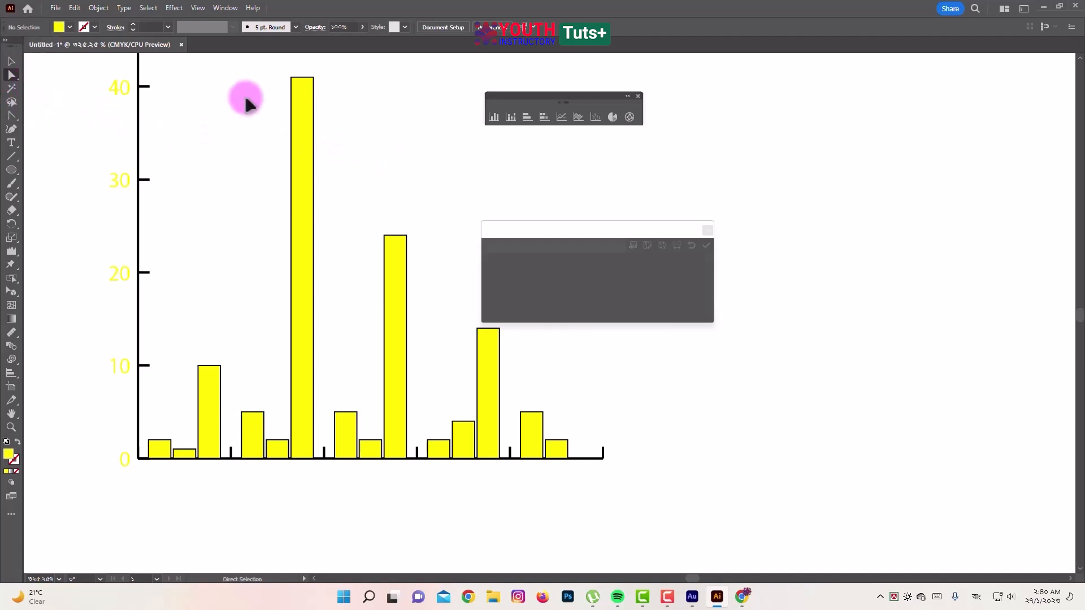
drag(260, 74, 340, 225)
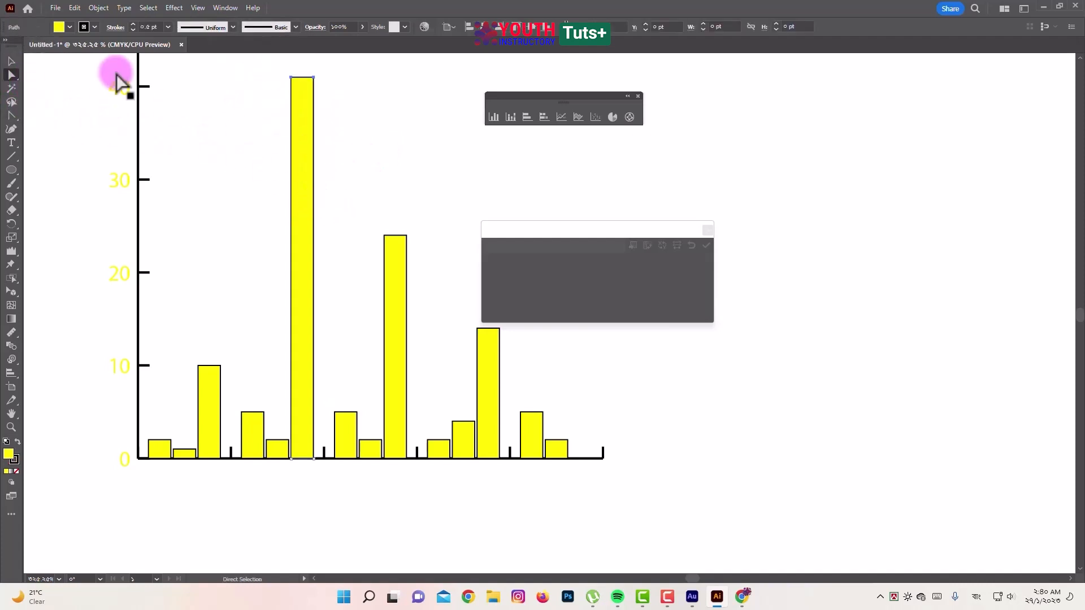
click(69, 27)
click(62, 47)
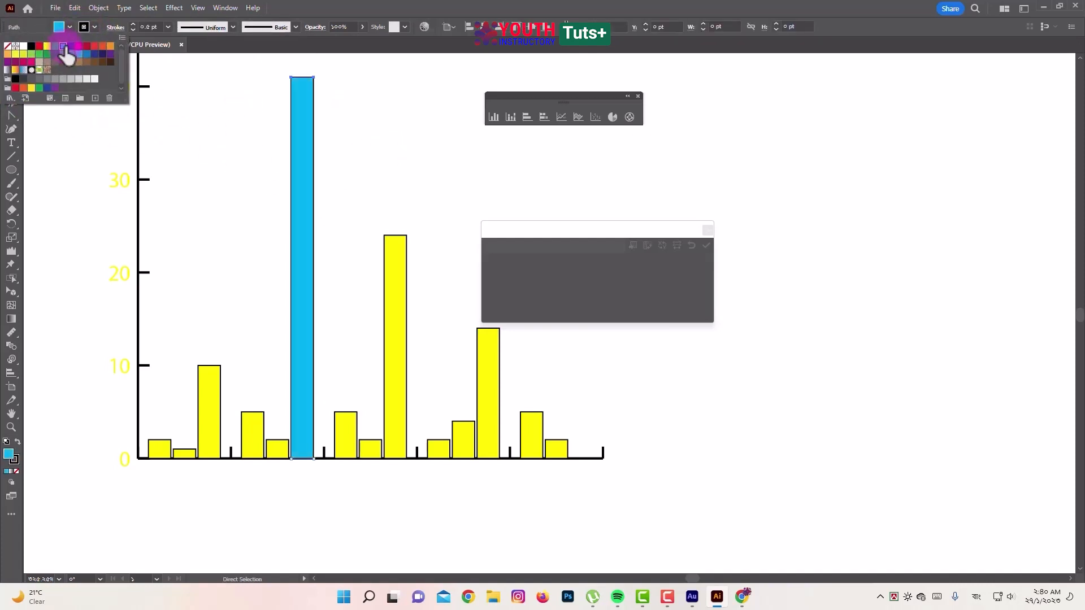
Step: Select only the tallest column in the third group and fill it with dark blue
drag(358, 224, 426, 307)
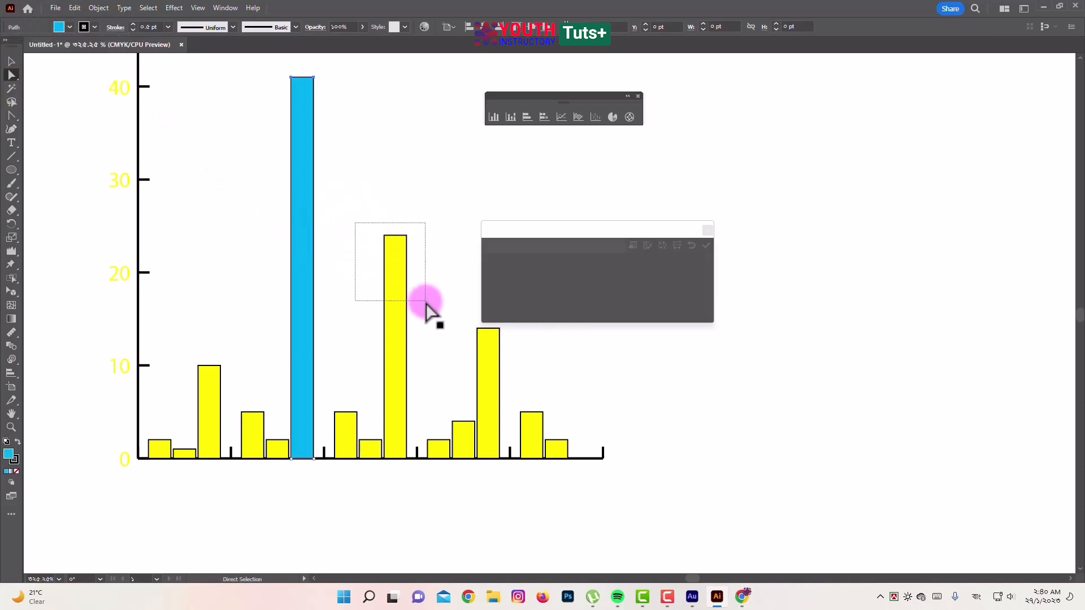
click(70, 27)
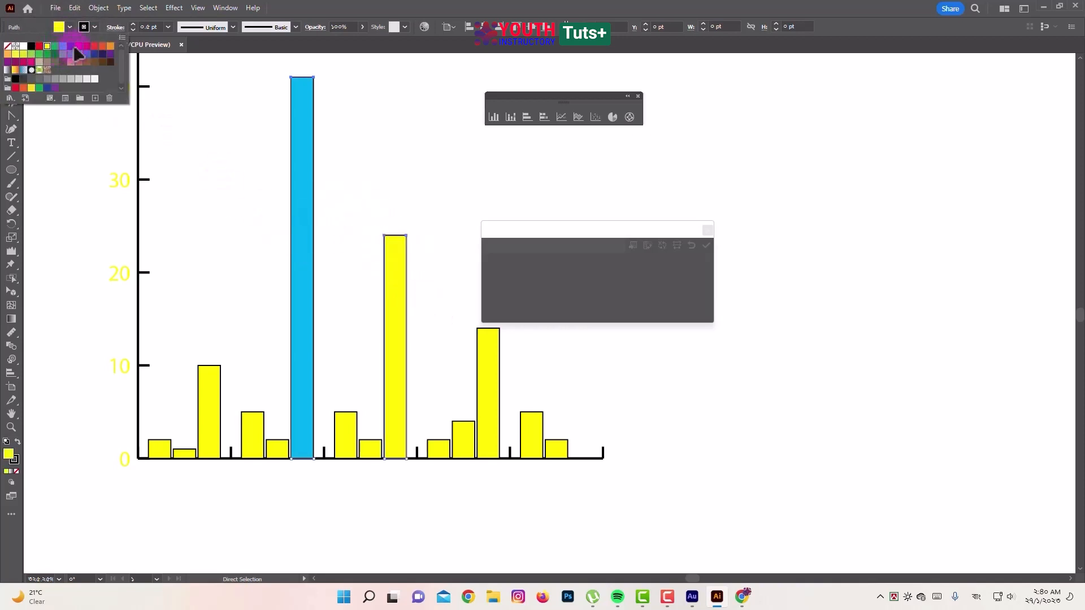
click(71, 46)
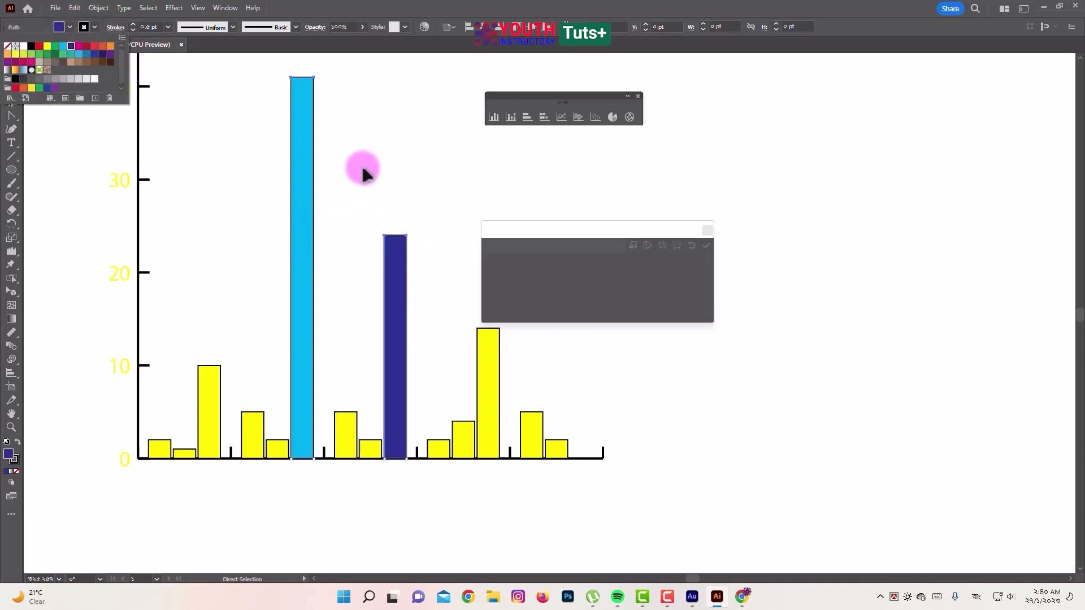
Step: Replace the third group's tallest column fill with a white-to-black linear gradient angled at about -53°
click(12, 318)
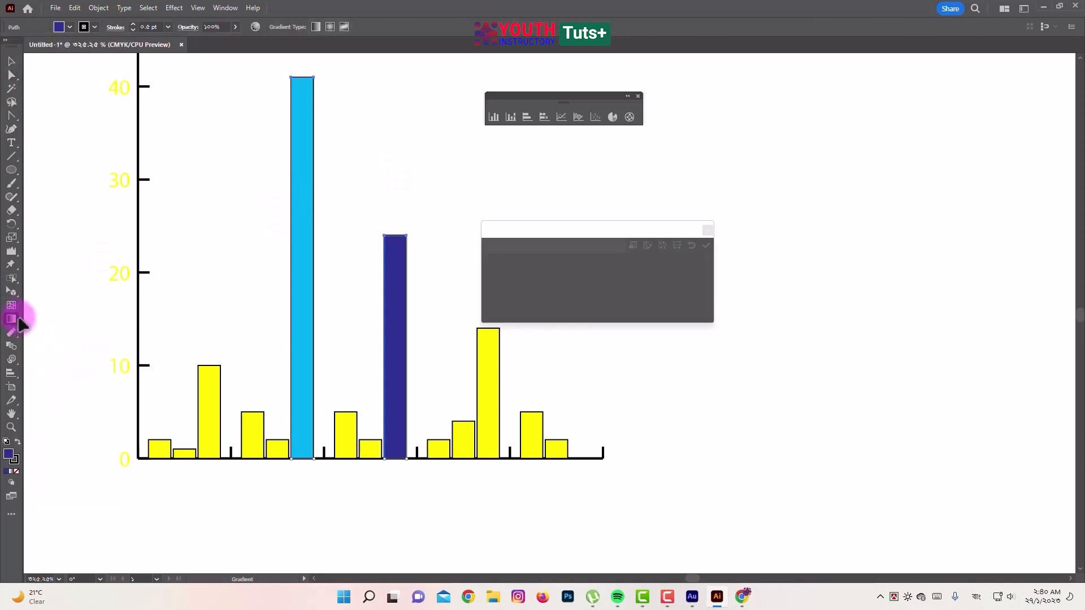
click(225, 8)
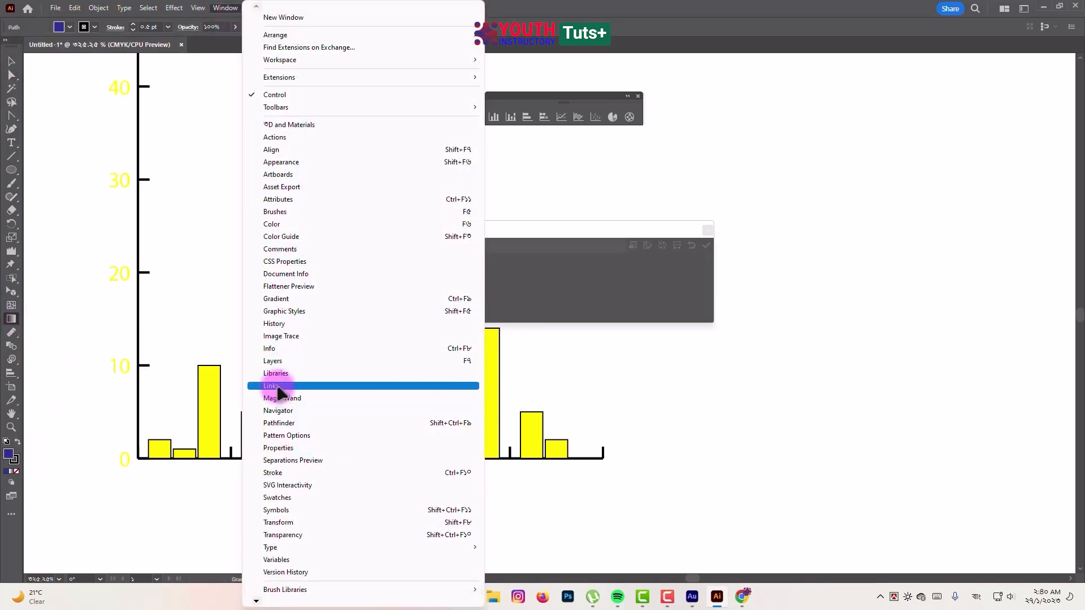
click(302, 298)
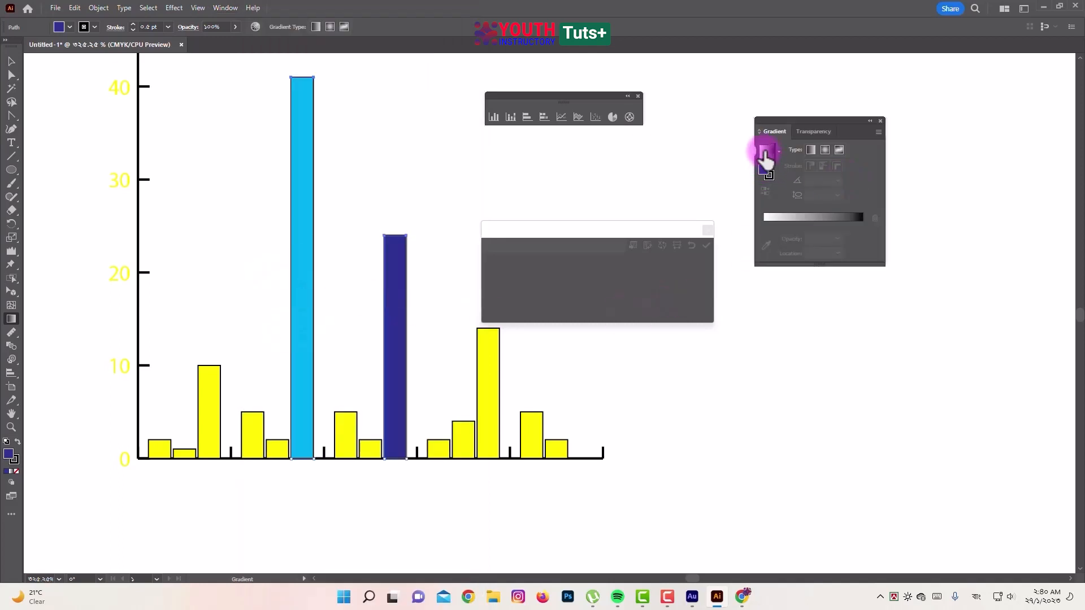
click(765, 151)
drag(458, 328, 498, 383)
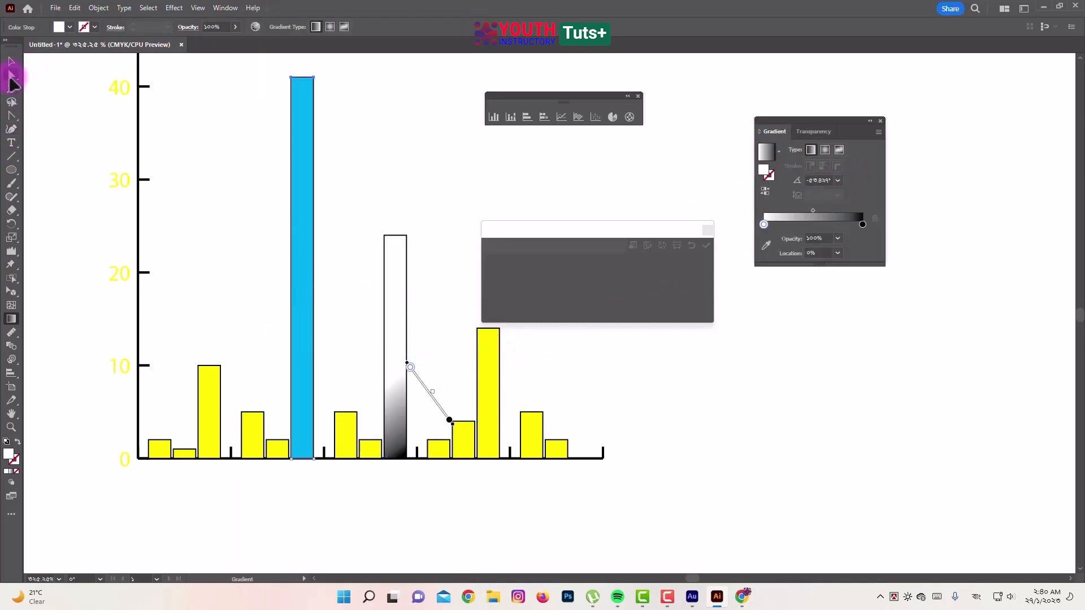
Step: Apply a yellow-to-red linear gradient to the first group's second and third columns and the second group's first column, and deselect them
click(11, 76)
drag(188, 373, 265, 466)
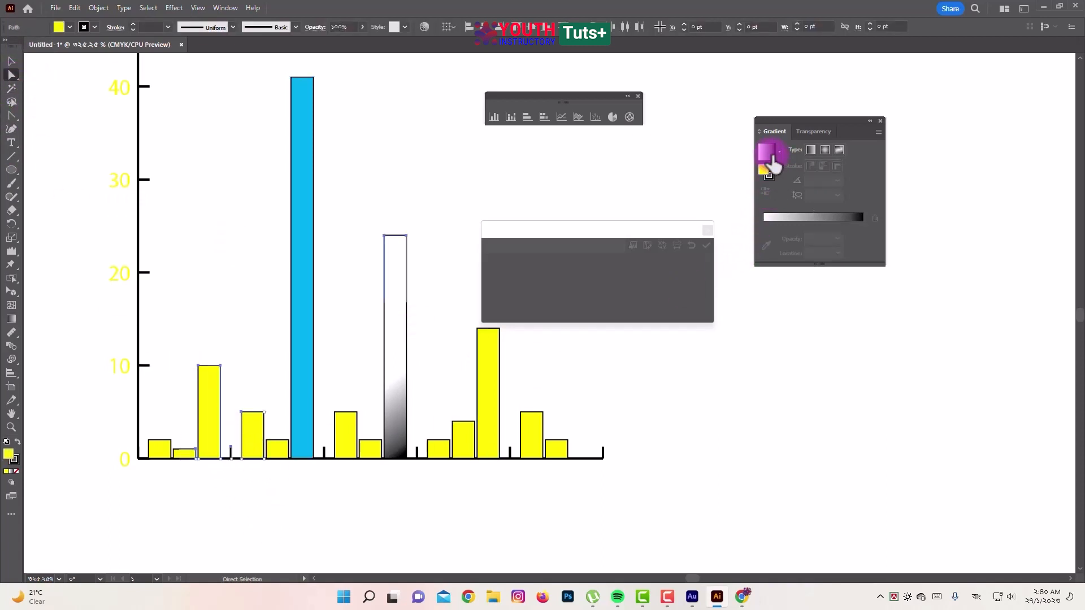
click(779, 152)
click(690, 190)
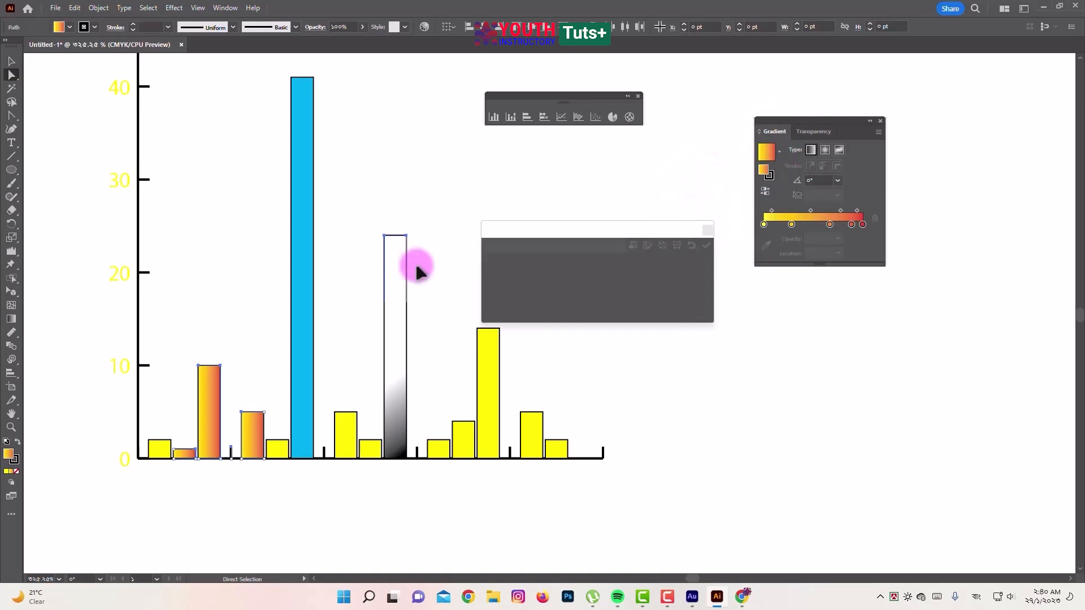
click(11, 61)
click(28, 71)
click(93, 251)
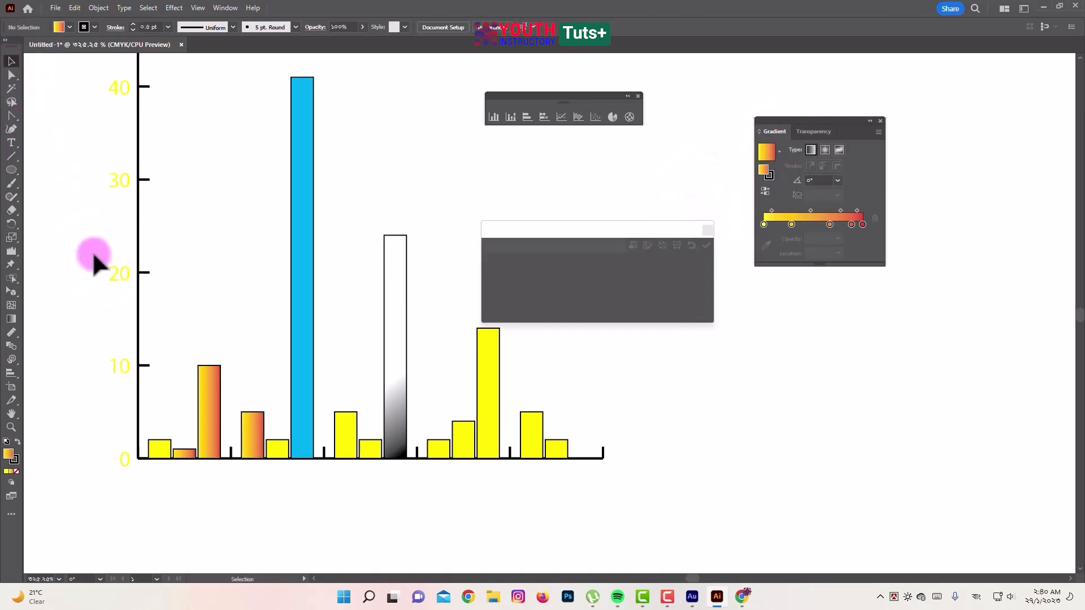
Step: Select the whole graph and close its data window, saving the changes to the graph data
scroll(92, 251, up, 5)
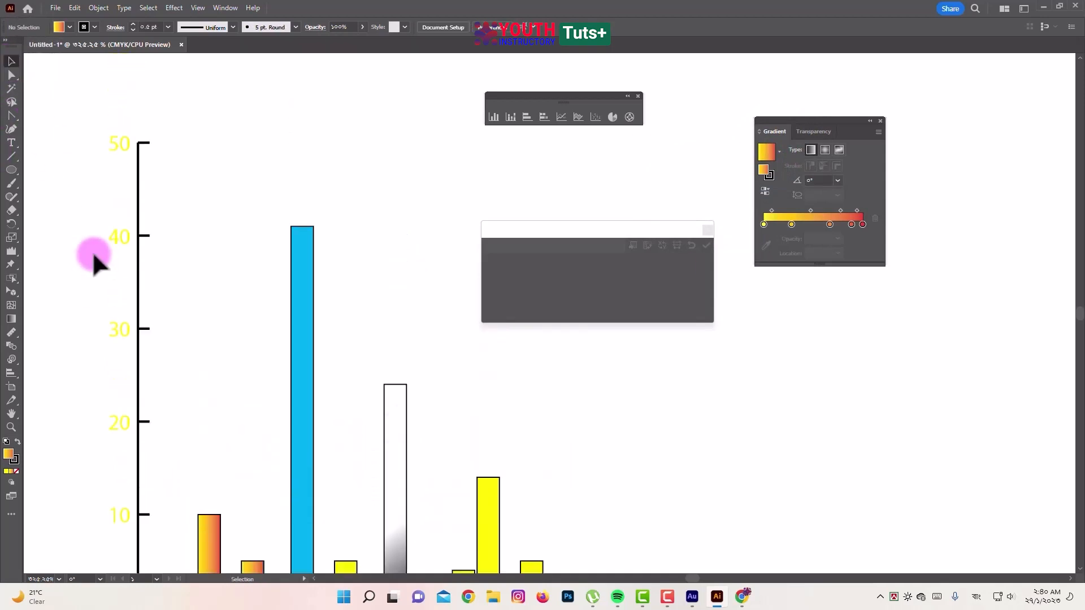
scroll(112, 124, down, 2)
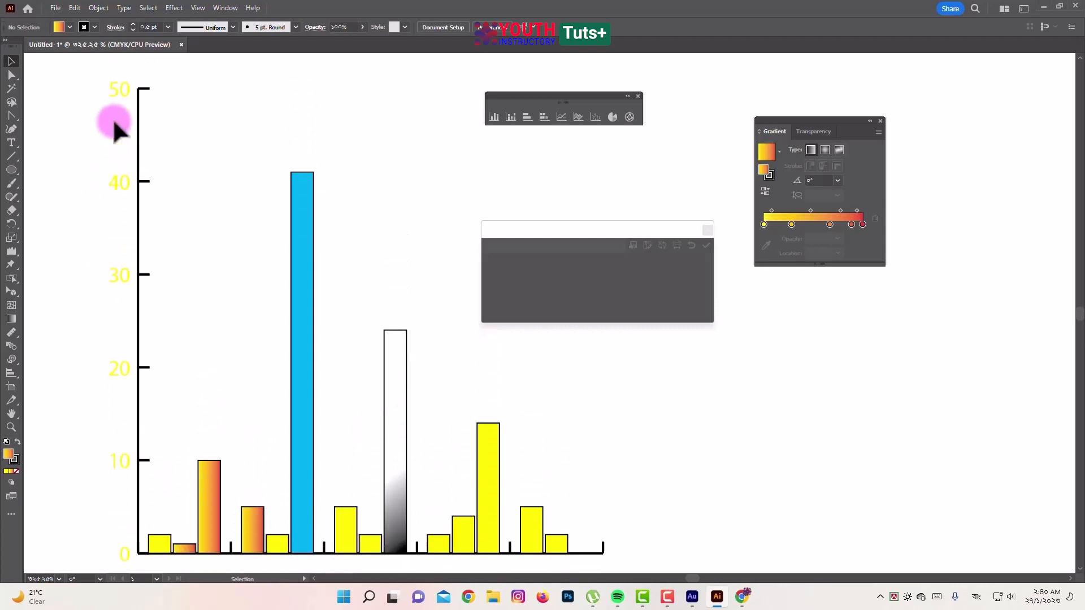
click(496, 513)
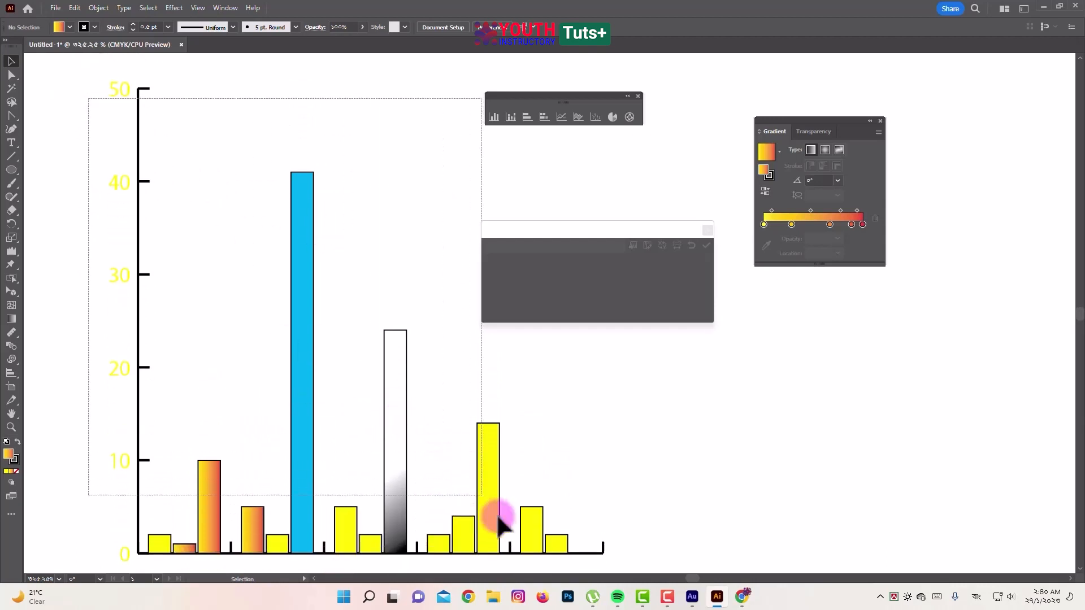
click(708, 230)
click(529, 311)
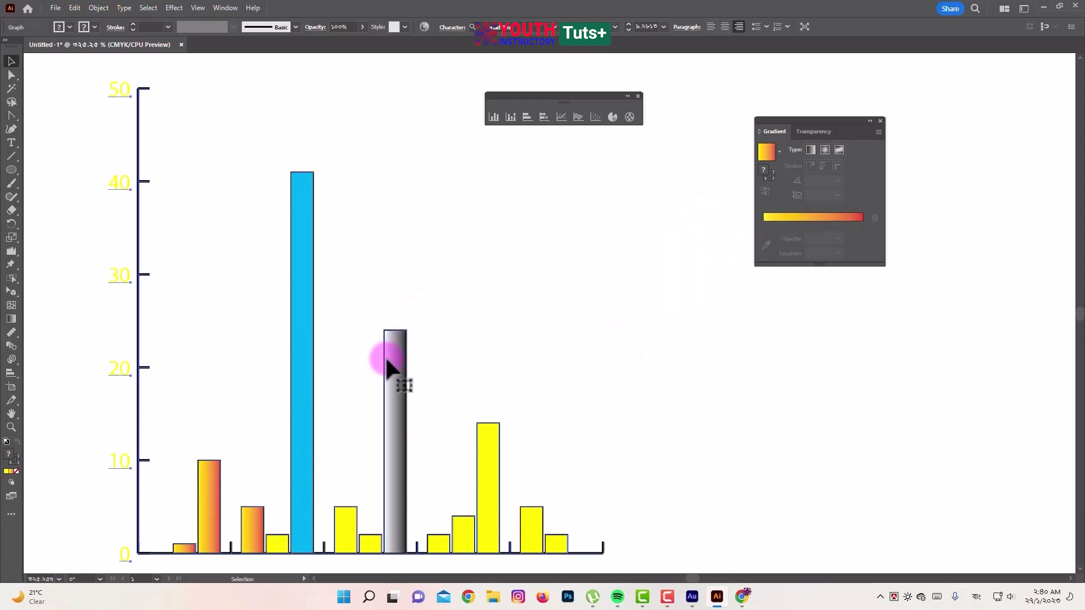
right_click(289, 252)
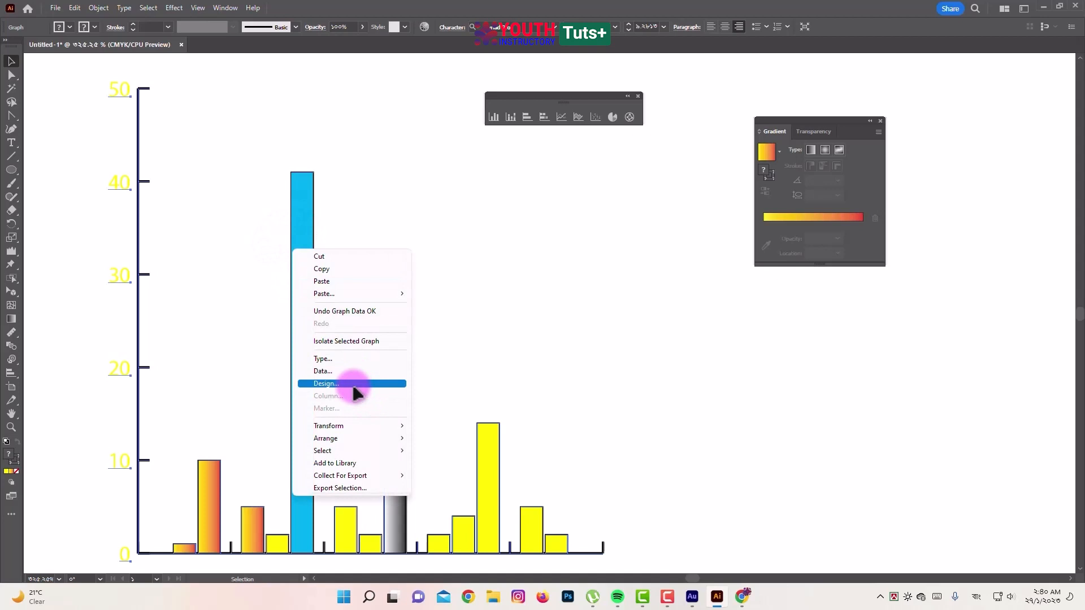
click(353, 385)
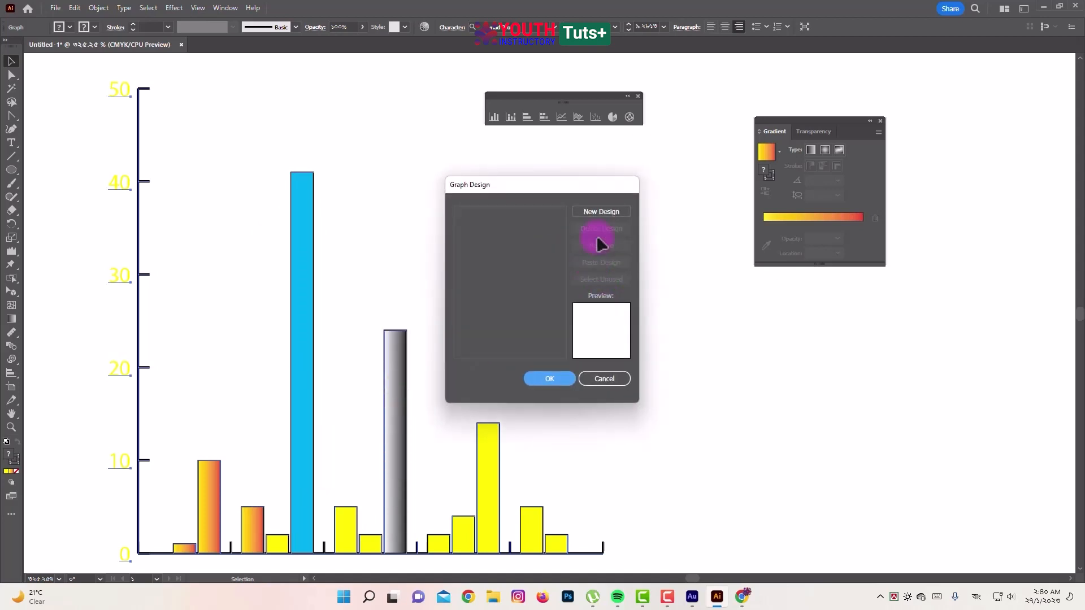
click(603, 379)
Step: Change the selected column graph's type to Stacked Column, keeping the value axis on the left side
right_click(311, 302)
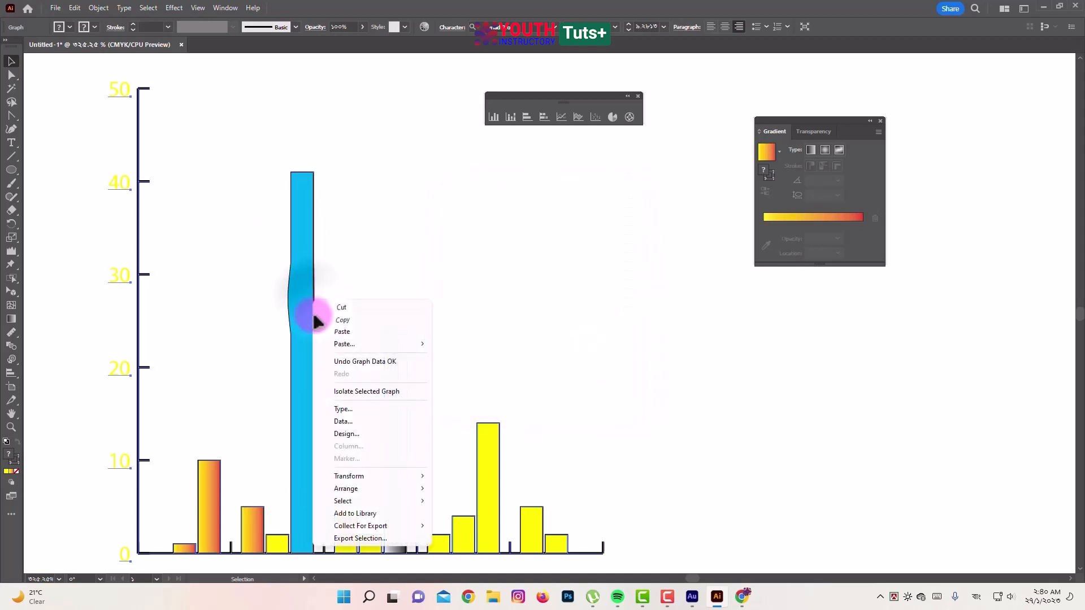
click(343, 409)
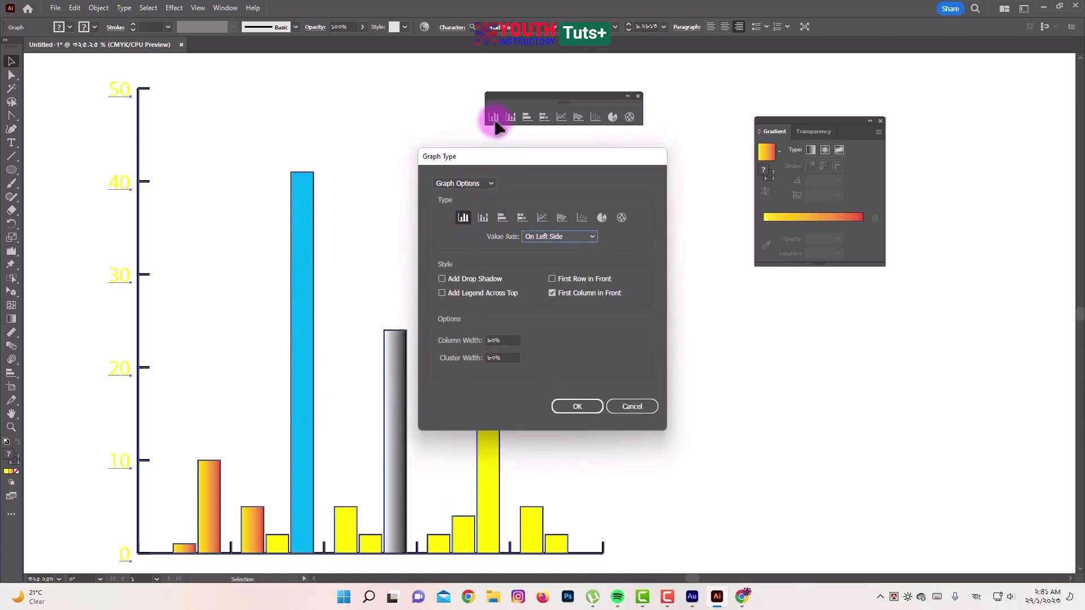
click(482, 219)
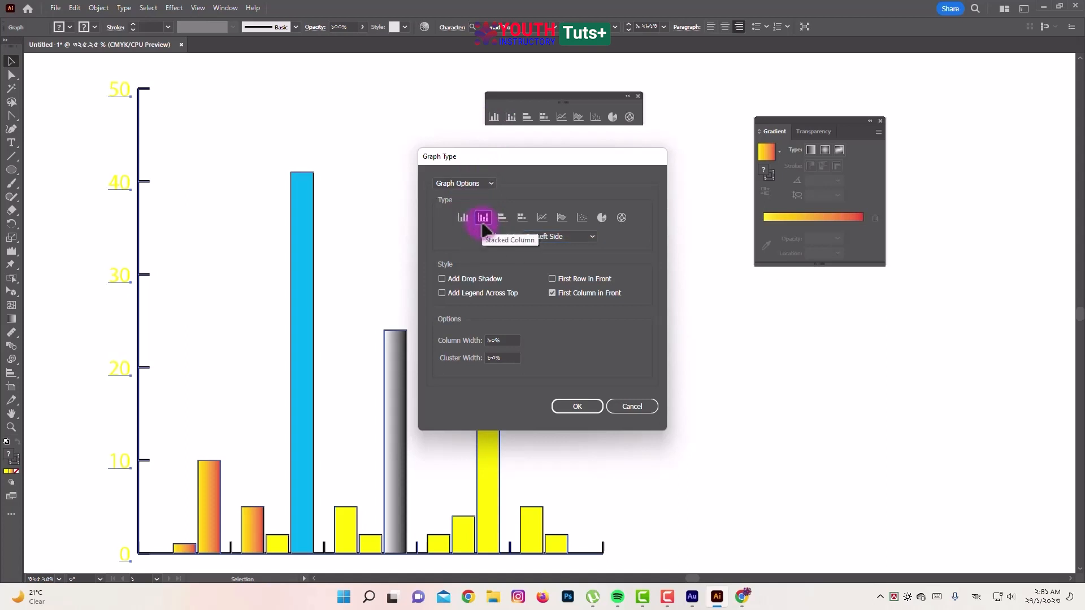
click(575, 407)
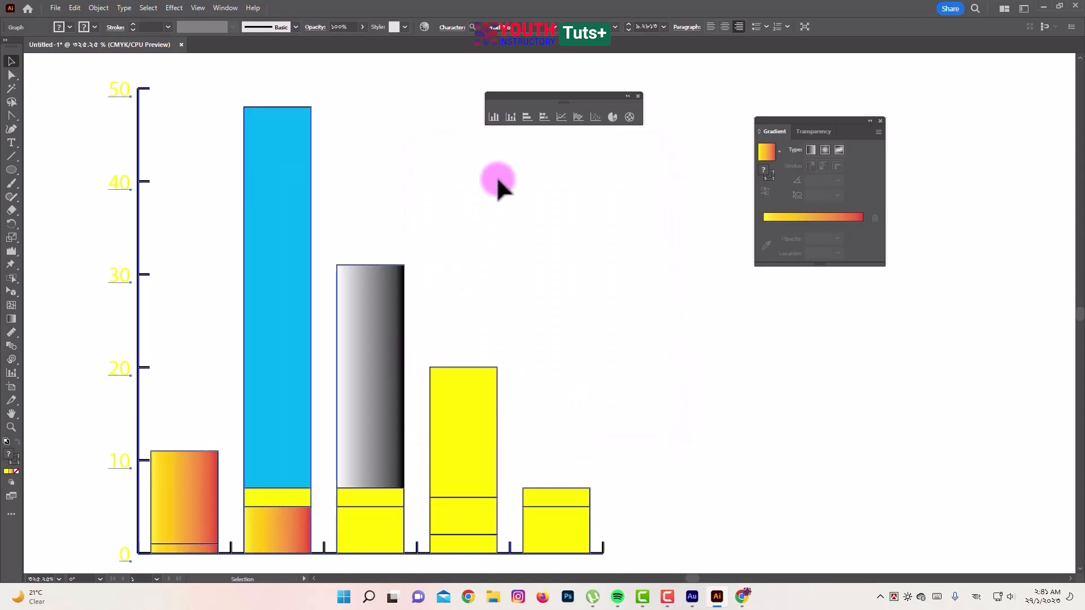
Step: Convert the stacked column graph to a Line graph with marked and connected data points, and deselect it
right_click(378, 321)
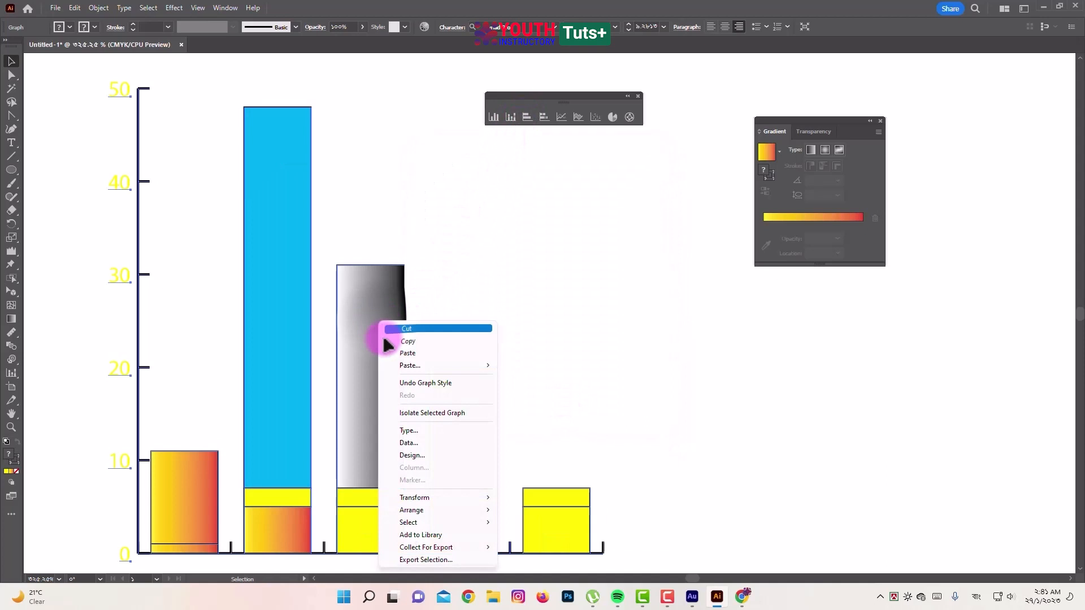
click(409, 432)
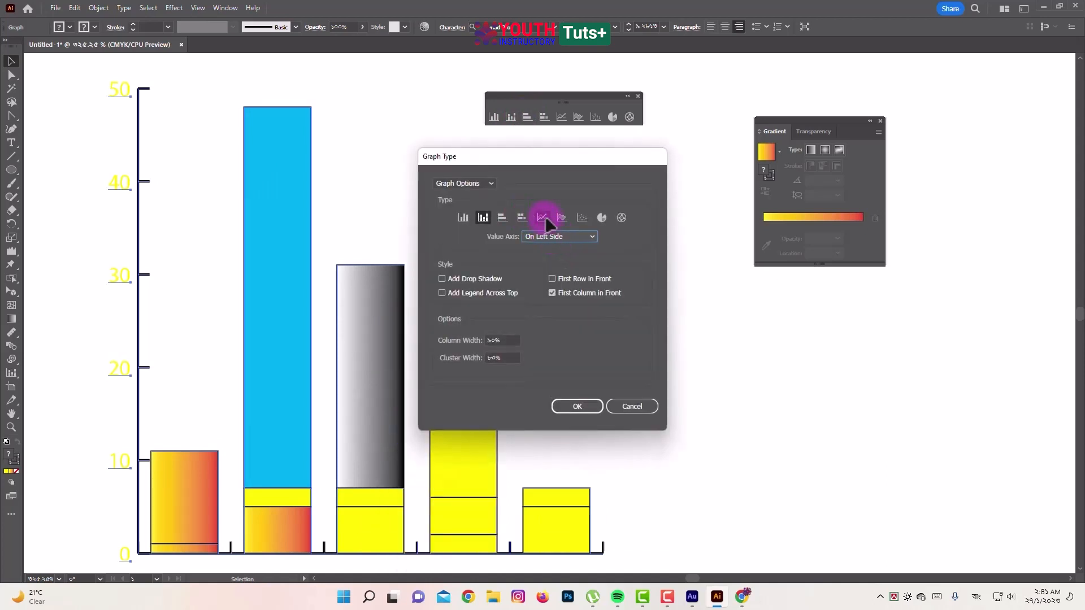
click(542, 218)
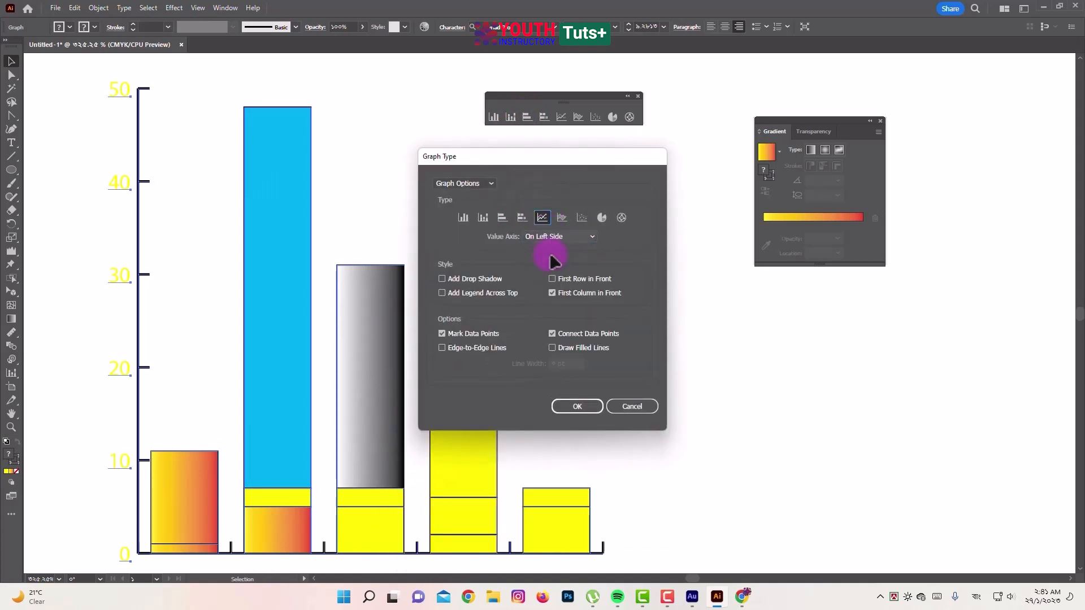
click(576, 406)
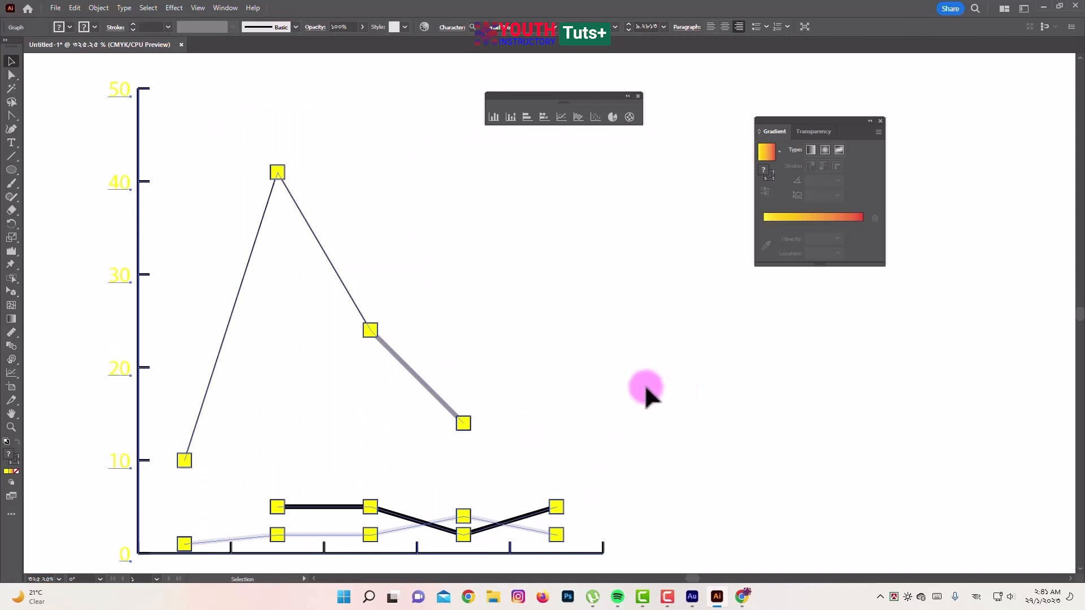
click(410, 157)
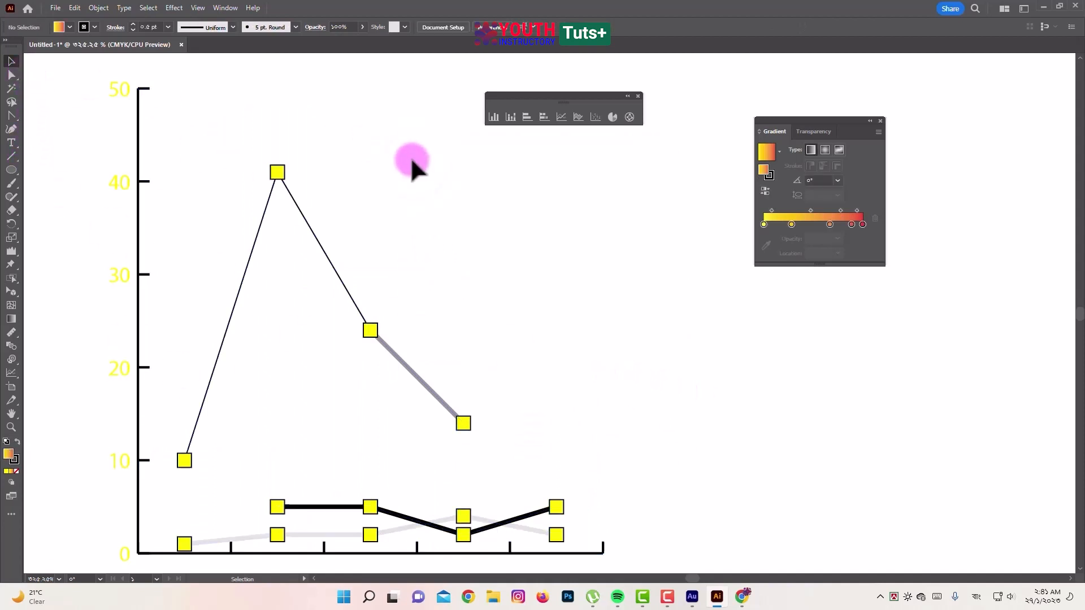
Step: Select the line graph and reposition it slightly to the right of its original place on the canvas
key(ctrl+1)
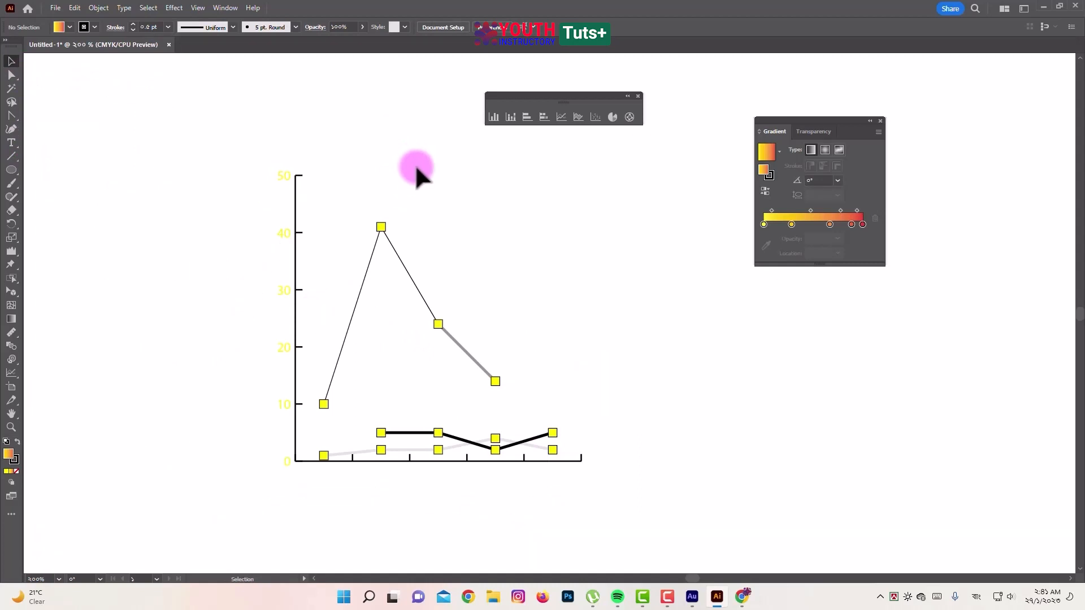
drag(285, 183, 465, 417)
scroll(513, 409, down, 3)
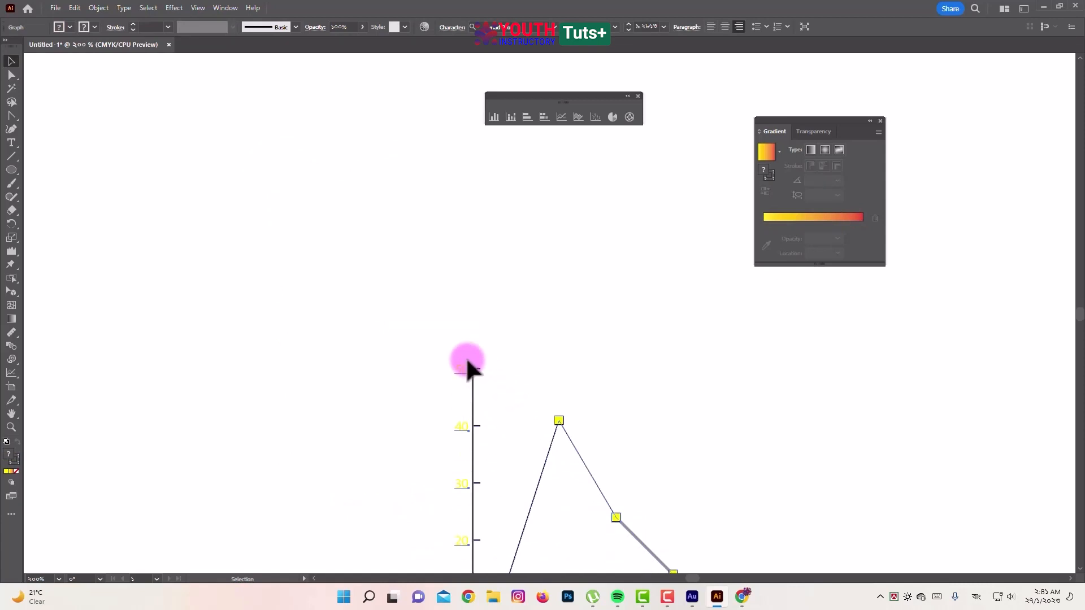
drag(558, 339, 418, 230)
Step: Change the line graph's type to Scatter with marked and connected data points
right_click(418, 230)
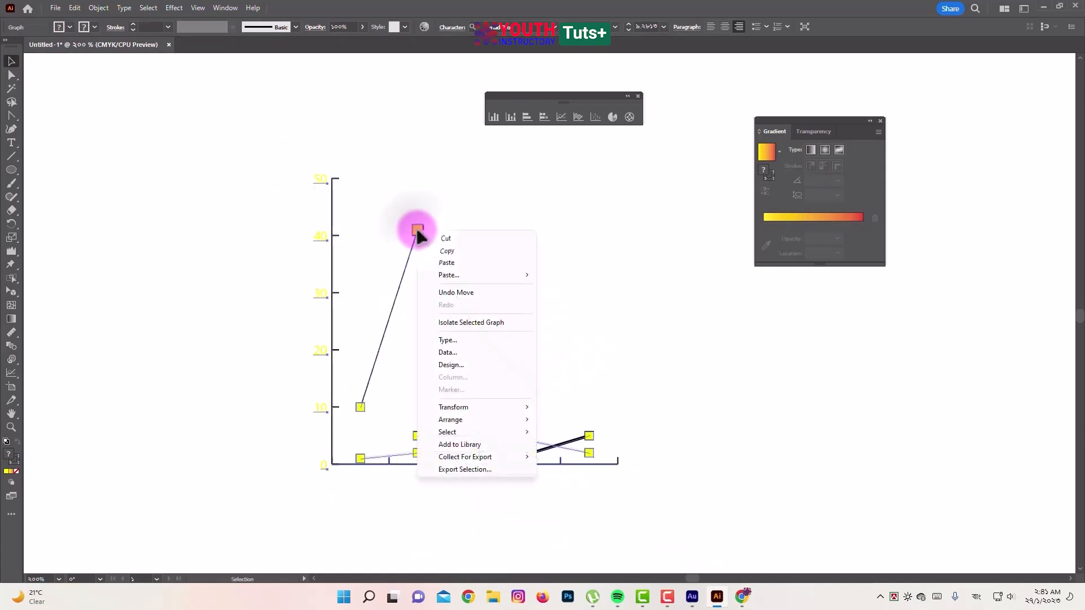
click(459, 341)
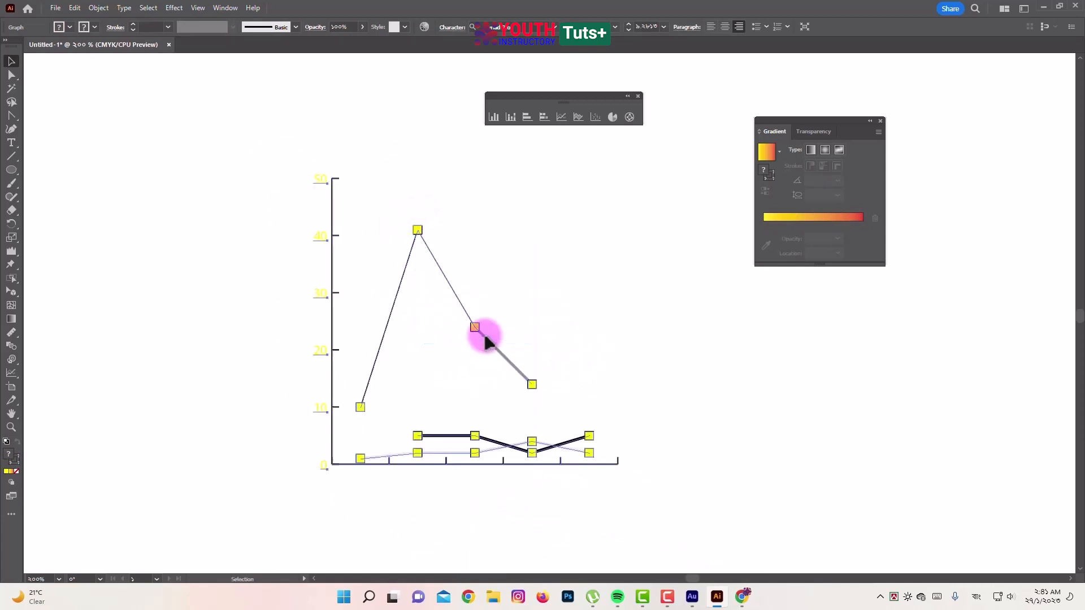
click(583, 218)
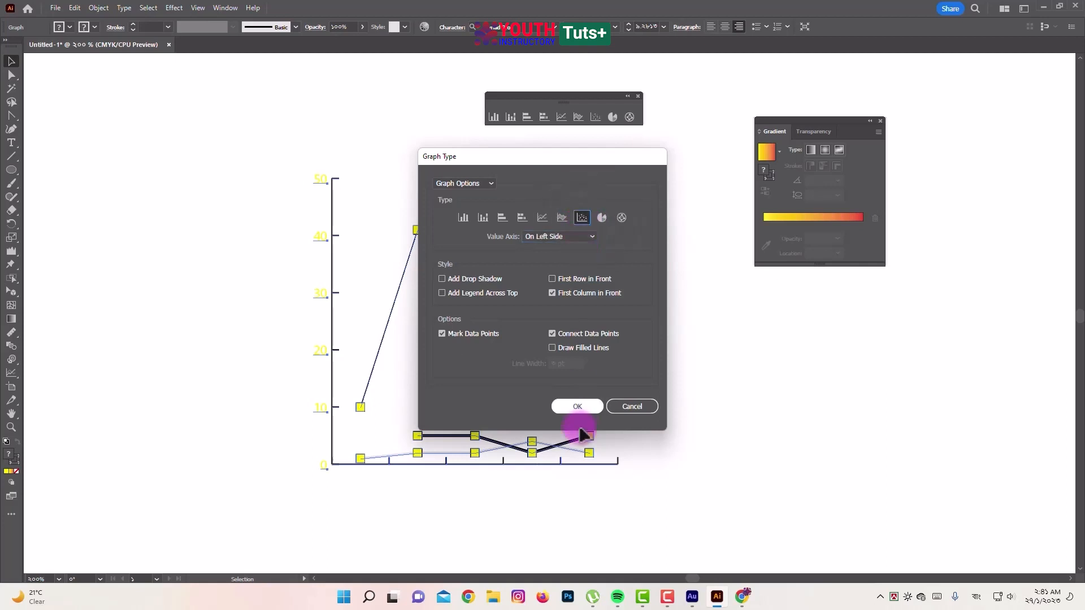
click(573, 406)
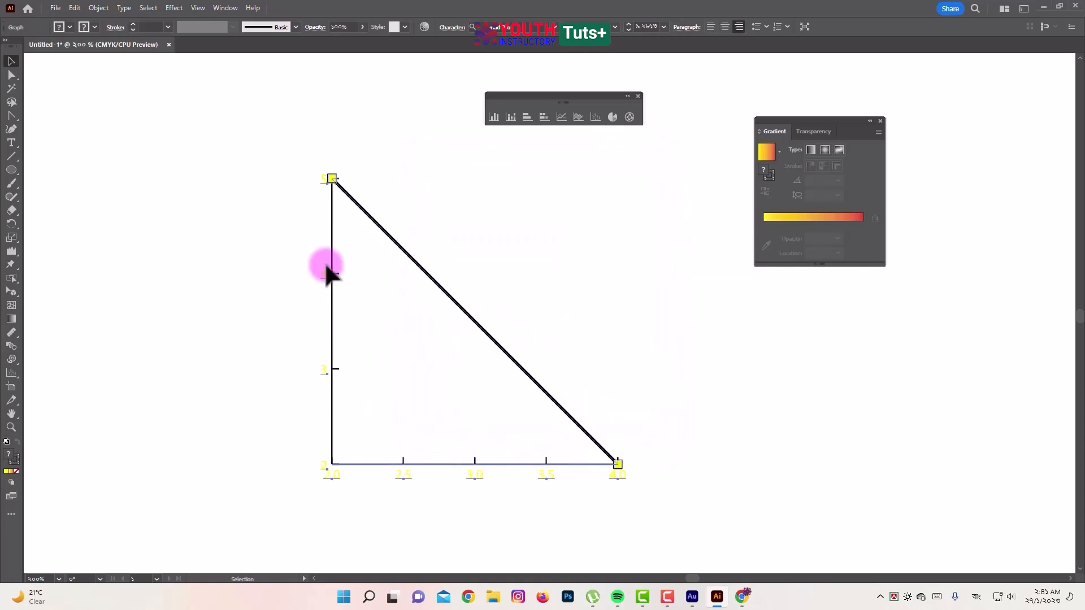
Step: Convert the scatter graph to a Pie graph with Standard Legend, Ratio position and no sorting, and reselect the whole pie graph
right_click(329, 173)
click(387, 283)
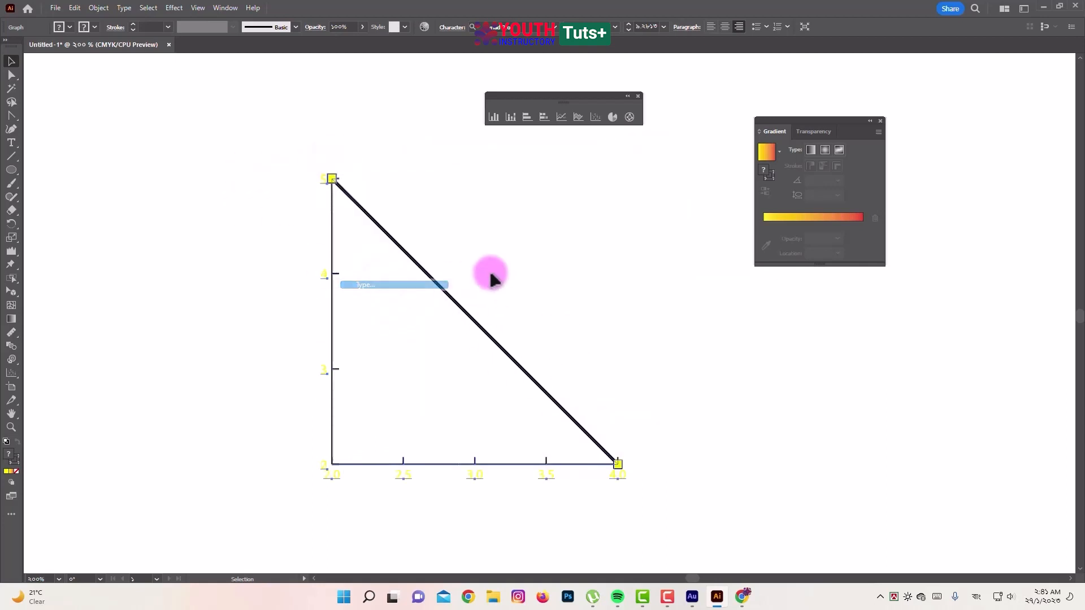
click(601, 218)
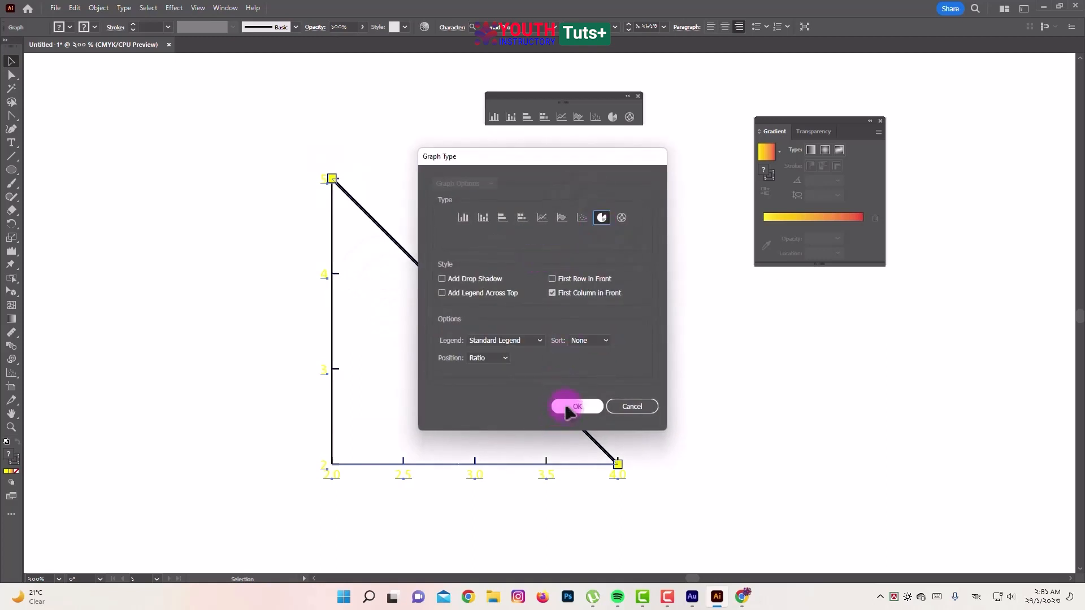
click(572, 407)
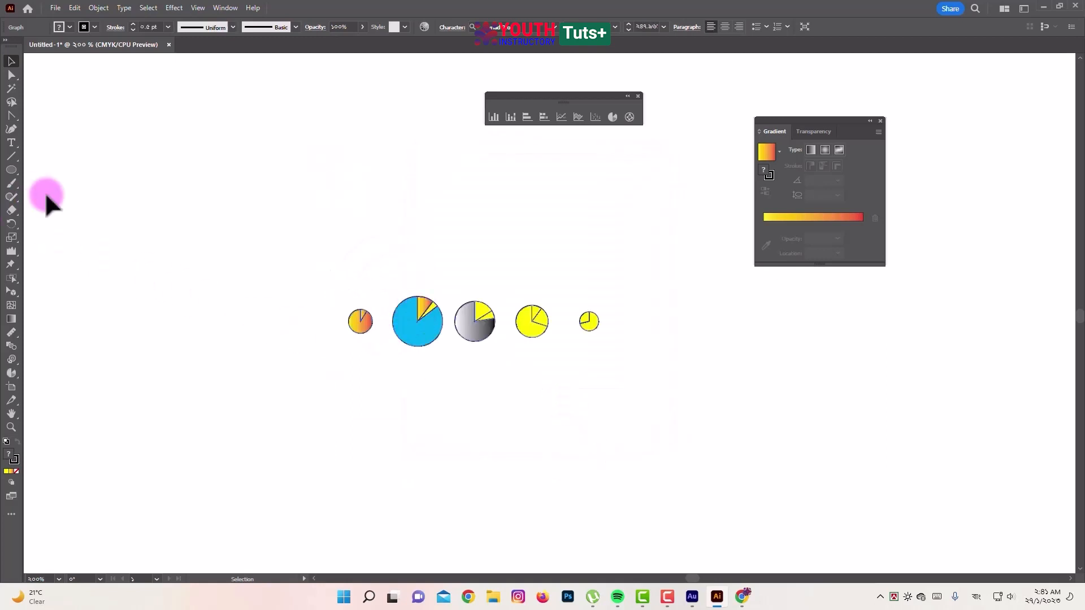
click(222, 229)
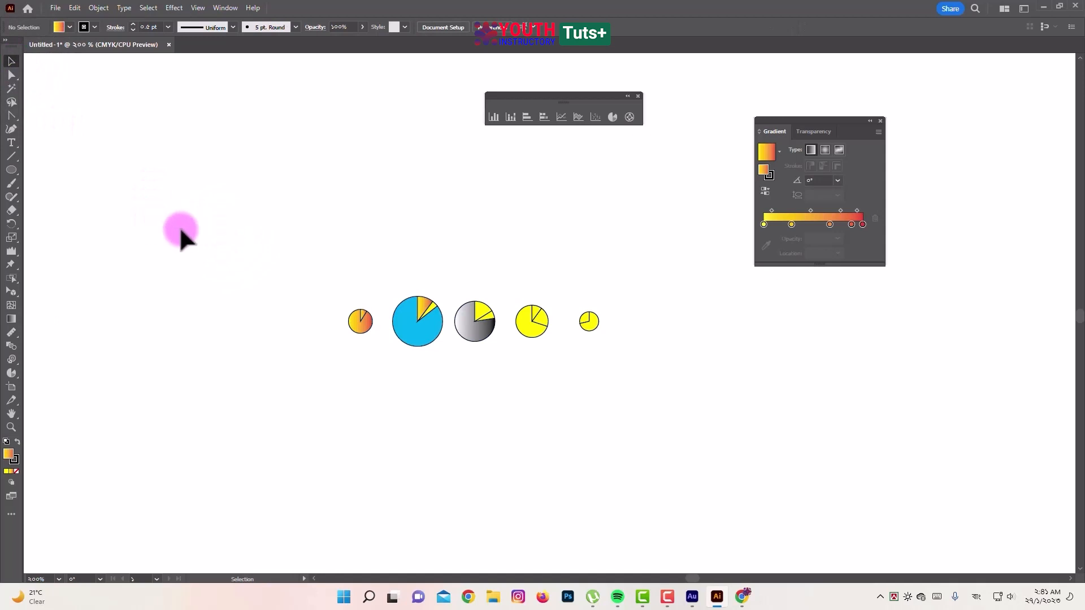
drag(181, 228, 692, 441)
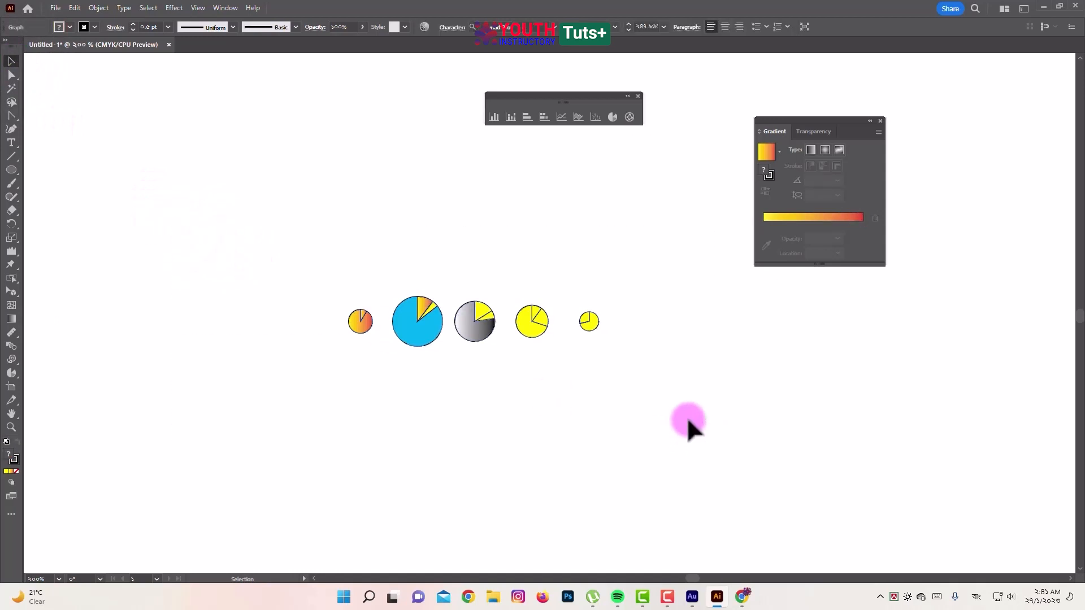